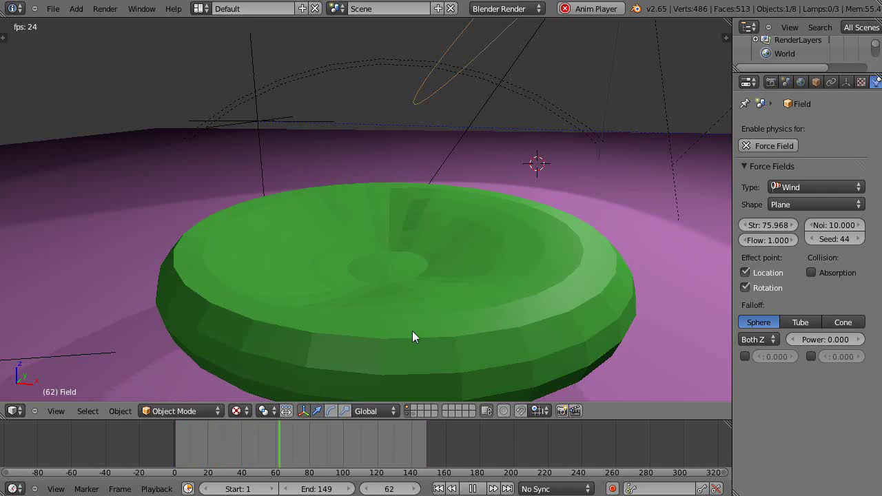
# Inspect the playing balloon from the side, stop playback, and begin editing the wind Strength.
pyautogui.moveTo(435, 327); pyautogui.dragTo(424, 311, button='middle')
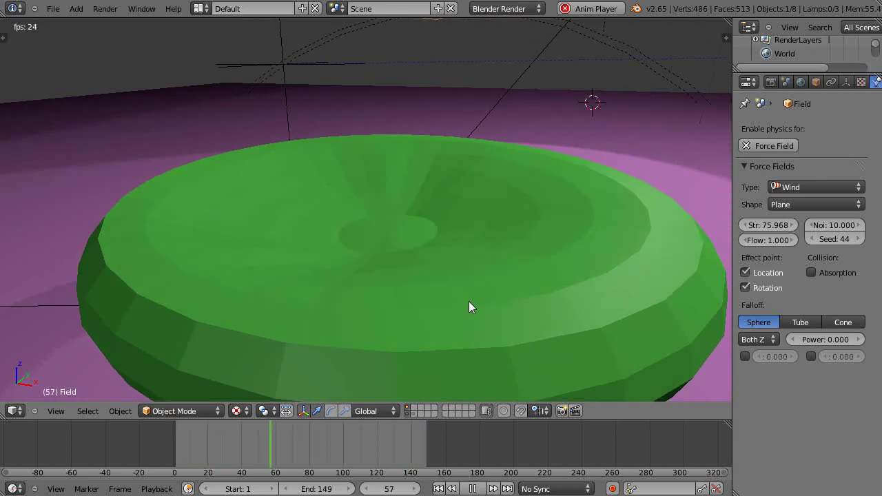
pyautogui.scroll(-2, 468, 307)
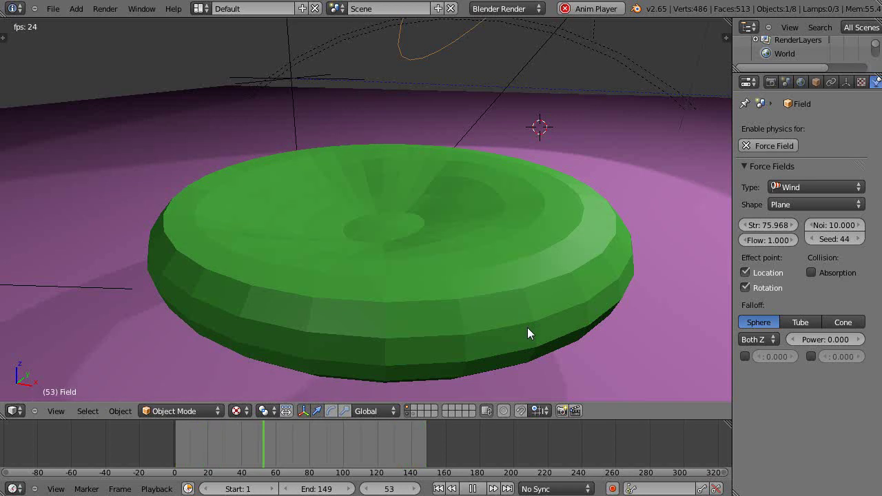
pyautogui.scroll(-3, 527, 328)
pyautogui.scroll(4, 527, 327)
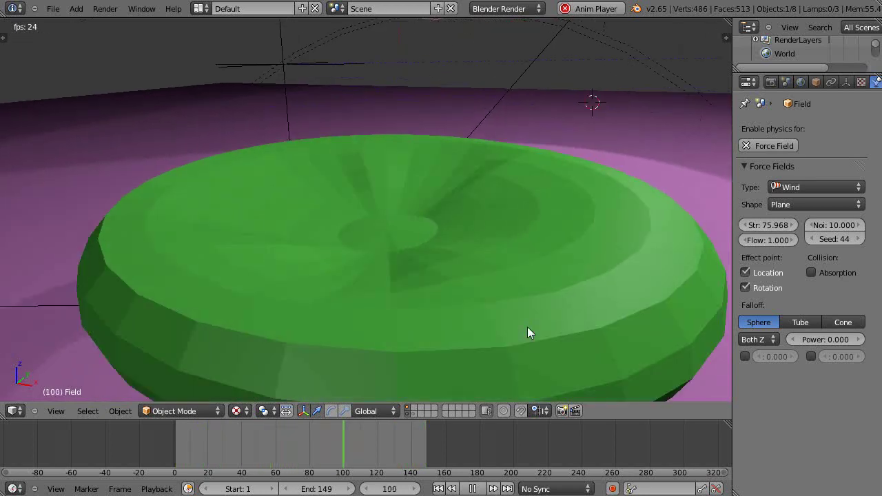
pyautogui.scroll(-5, 528, 334)
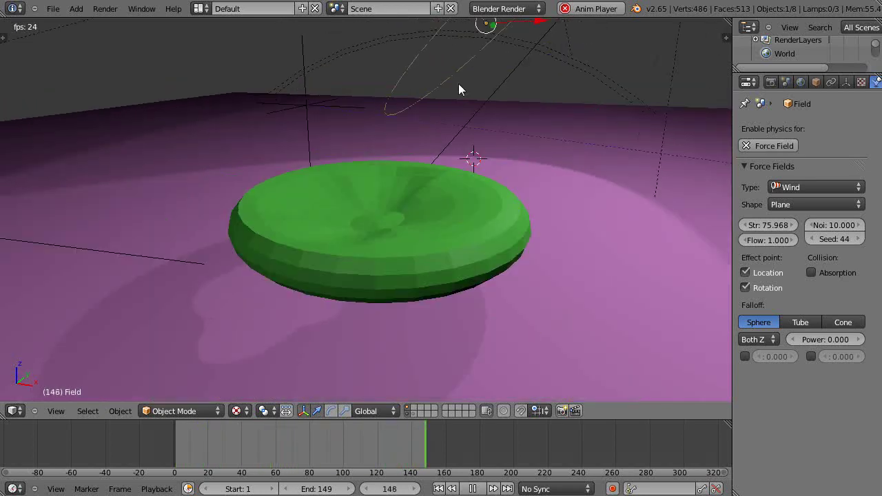
pyautogui.scroll(3, 453, 276)
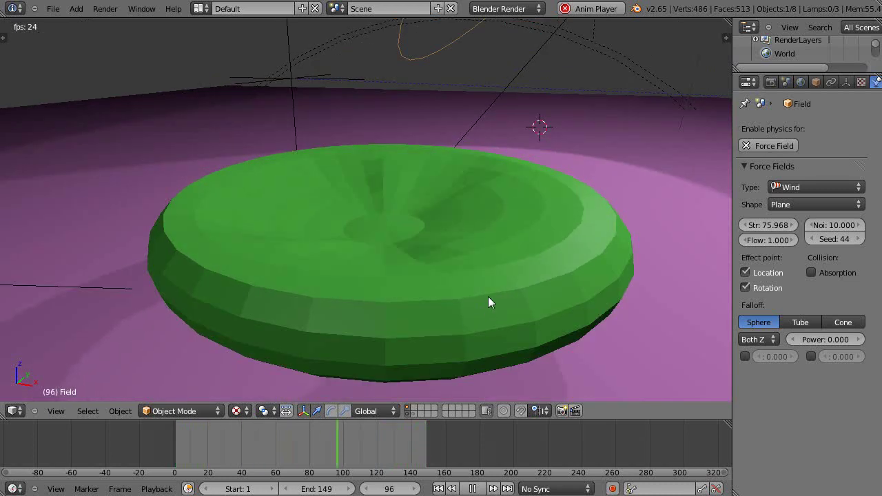
pyautogui.moveTo(488, 303); pyautogui.dragTo(460, 283, button='middle')
pyautogui.scroll(-3, 461, 281)
pyautogui.scroll(3, 461, 281)
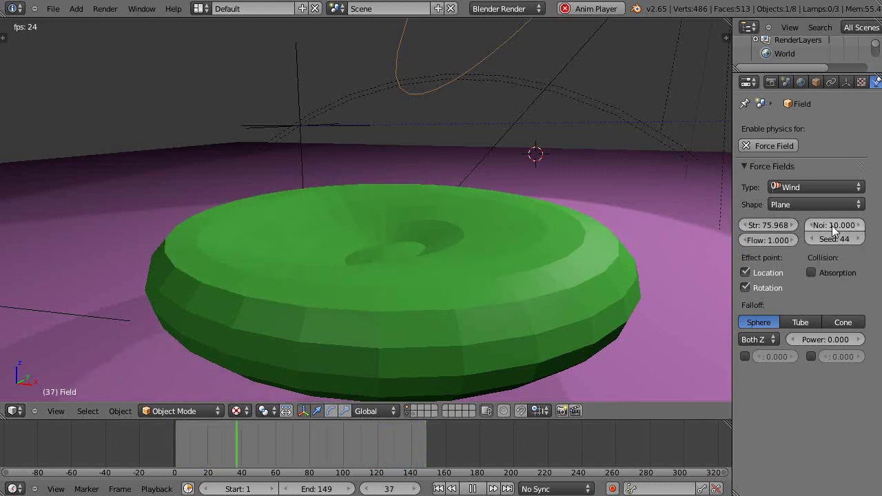
pyautogui.press('Escape')
pyautogui.click(769, 226)
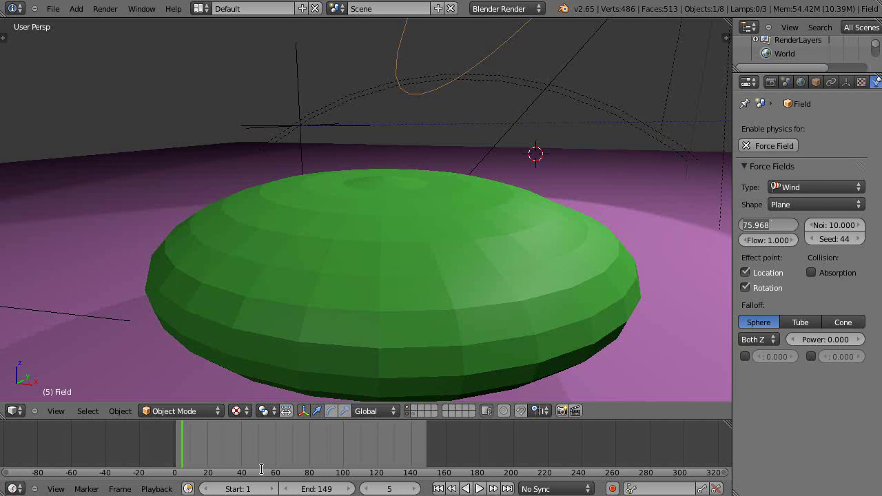
# Keyframe the wind strength at 0 on frame 4 and at 65 on frame 84.
pyautogui.click(181, 438)
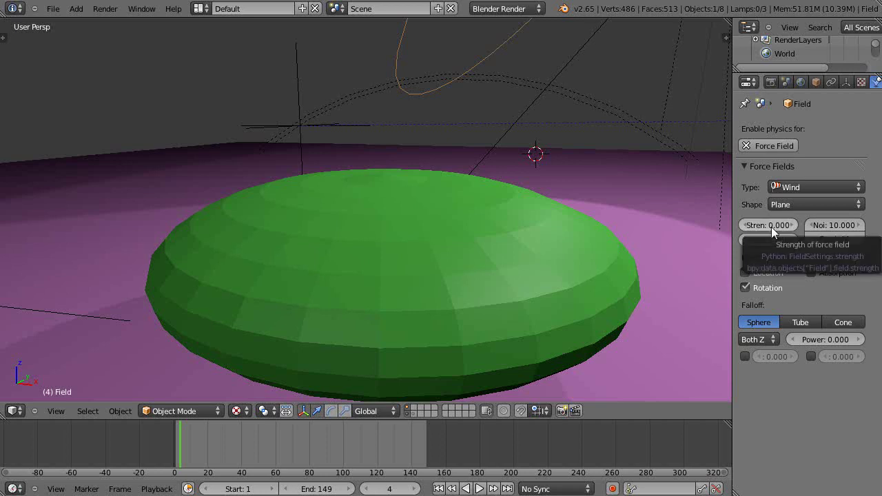
pyautogui.press('i')
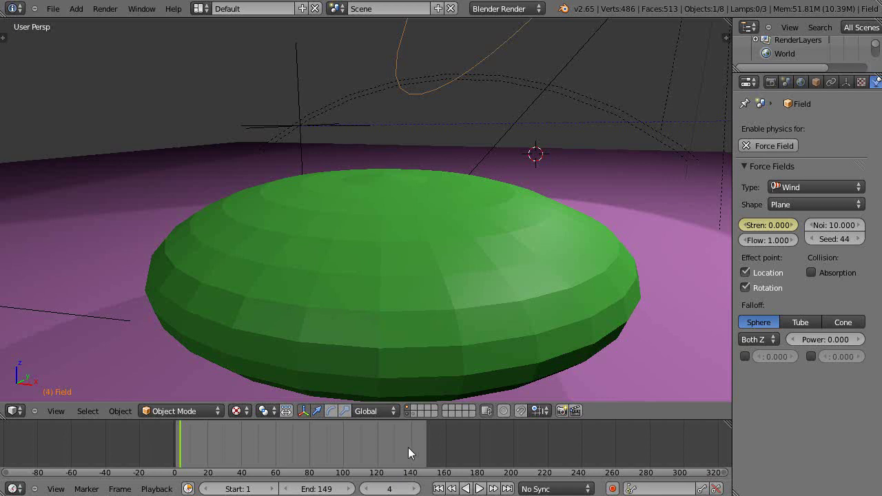
pyautogui.click(317, 449)
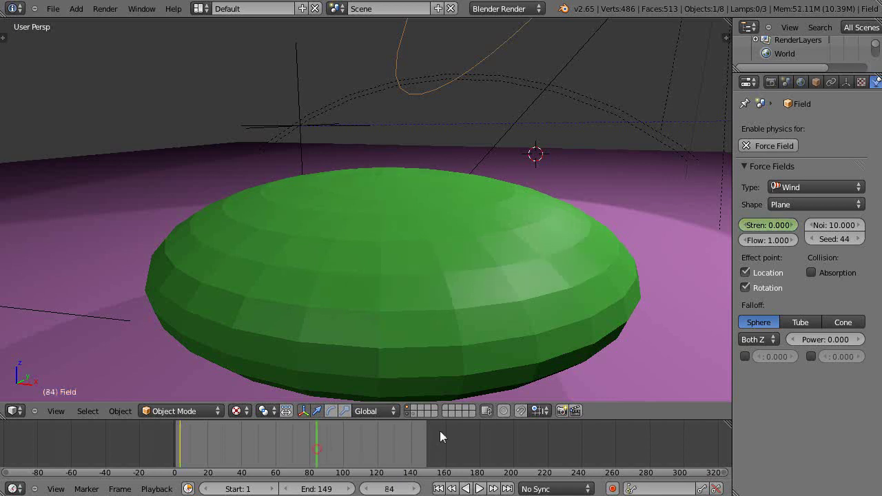
pyautogui.click(777, 225)
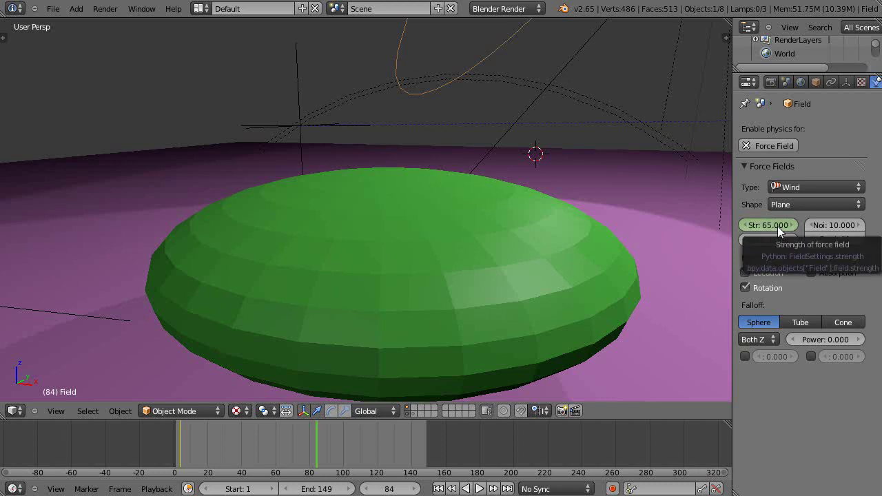
pyautogui.press('i')
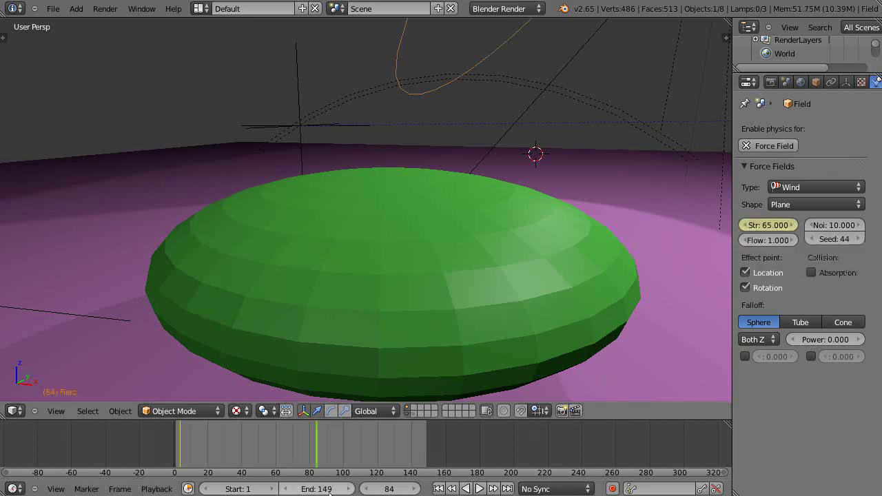
# Extend the animation end to frame 181 and keyframe strength 100.464 at frame 176.
pyautogui.moveTo(329, 491); pyautogui.dragTo(381, 491)
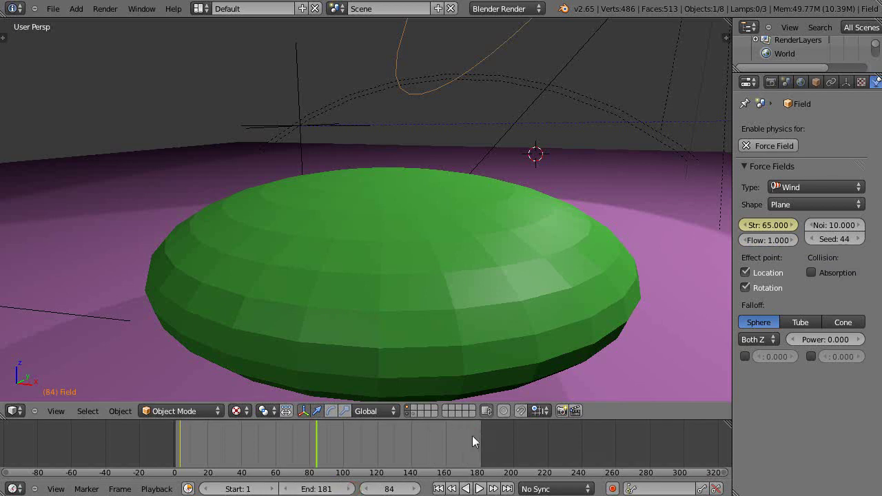
pyautogui.click(472, 436)
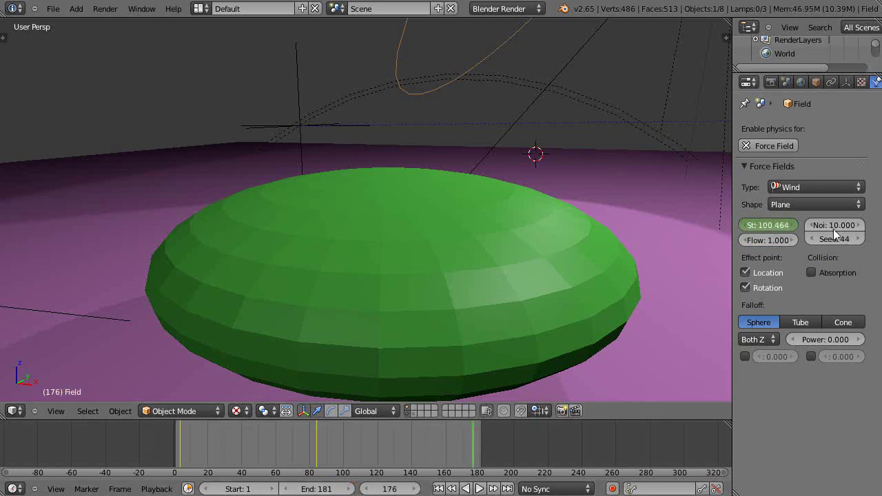
pyautogui.press('i')
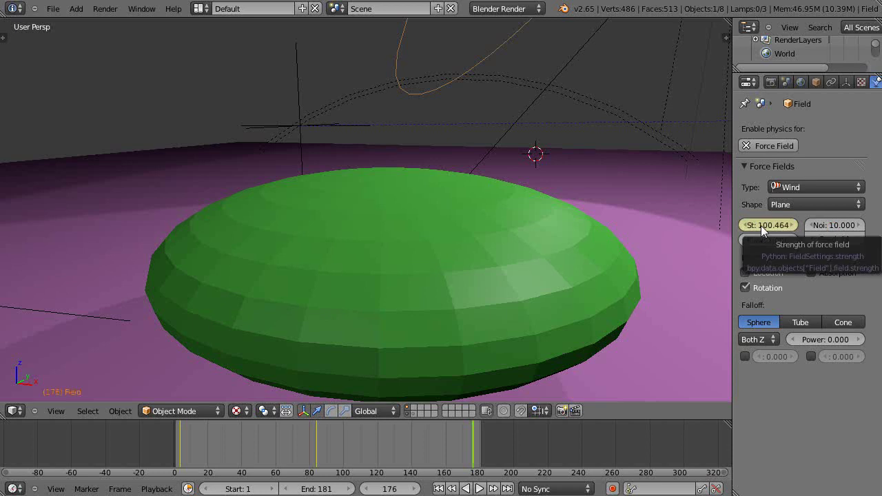
pyautogui.scroll(-4, 558, 313)
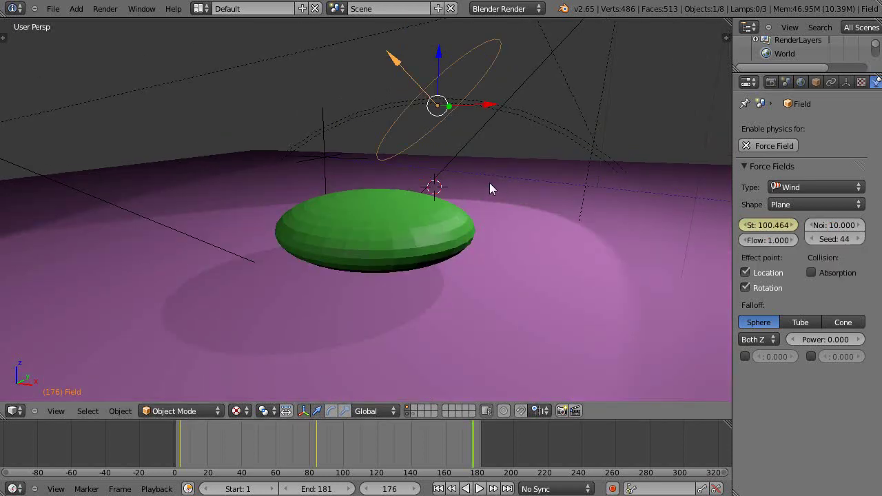
pyautogui.scroll(-3, 504, 189)
pyautogui.scroll(4, 496, 177)
pyautogui.scroll(-4, 448, 91)
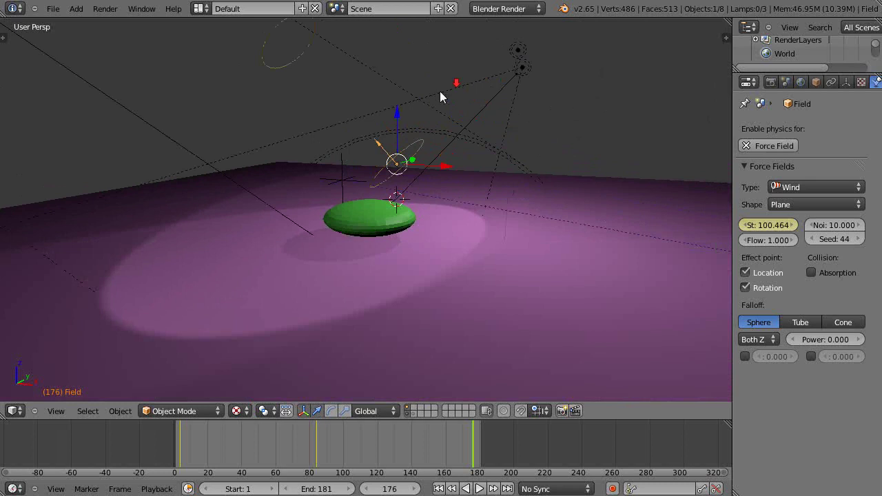
# Orbit out to view the whole scene and return the timeline to frame 0.
pyautogui.moveTo(380, 106); pyautogui.dragTo(331, 97, button='middle')
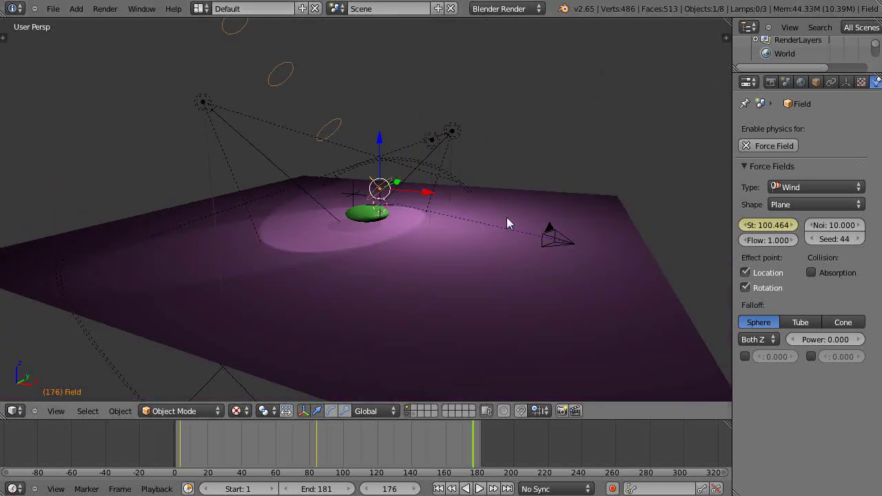
pyautogui.scroll(6, 507, 217)
pyautogui.scroll(-1, 484, 186)
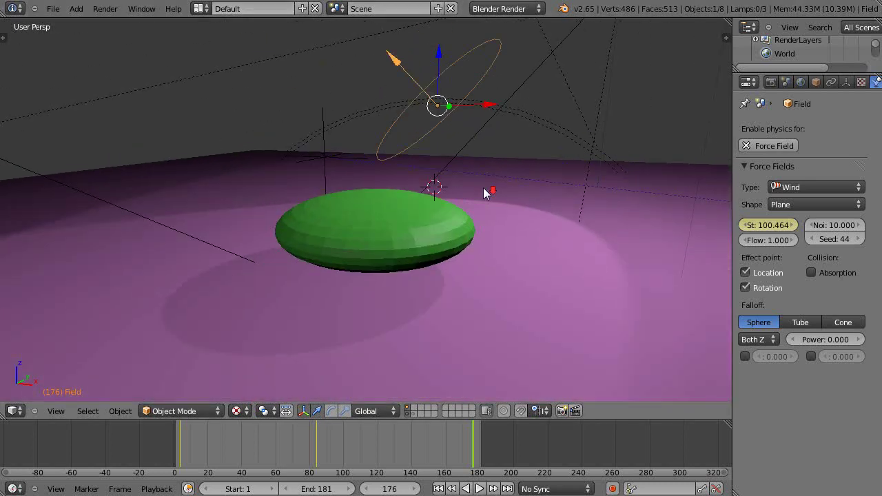
pyautogui.scroll(6, 483, 187)
pyautogui.scroll(-2, 488, 187)
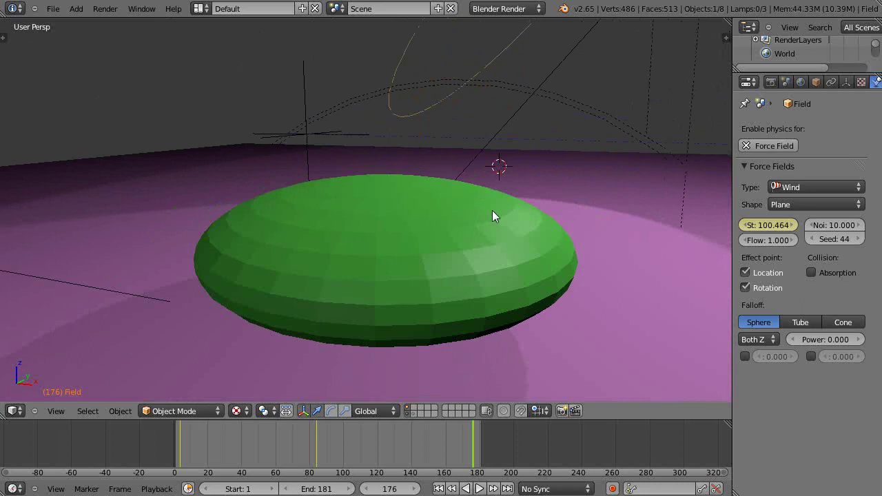
pyautogui.click(174, 435)
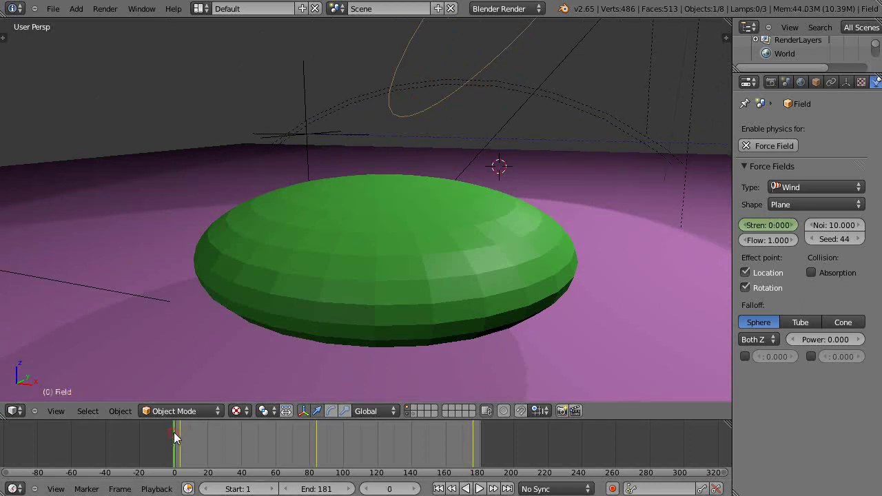
# Play the animation from the start and stop it near the end of the range.
pyautogui.hotkey('alt', 'a')
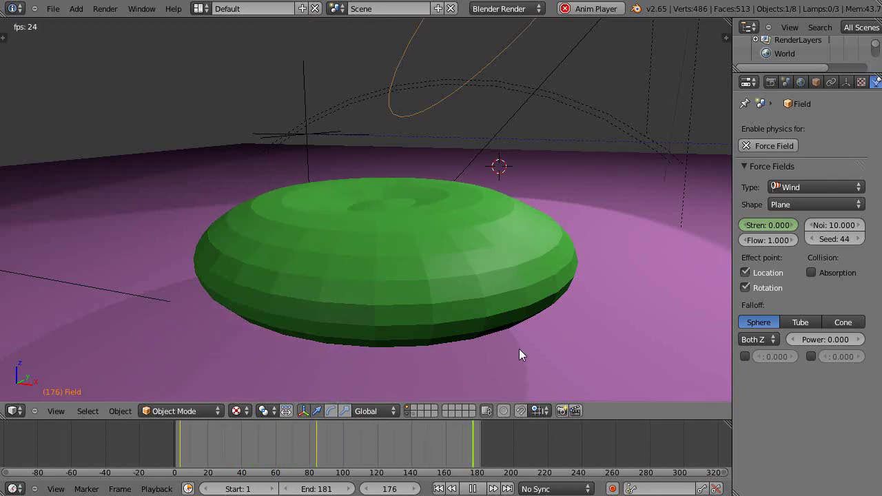
pyautogui.click(473, 448)
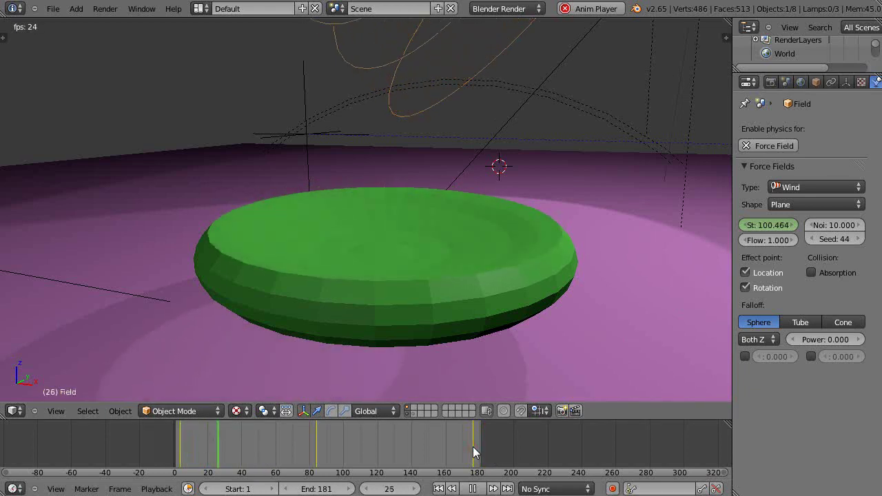
pyautogui.press('Escape')
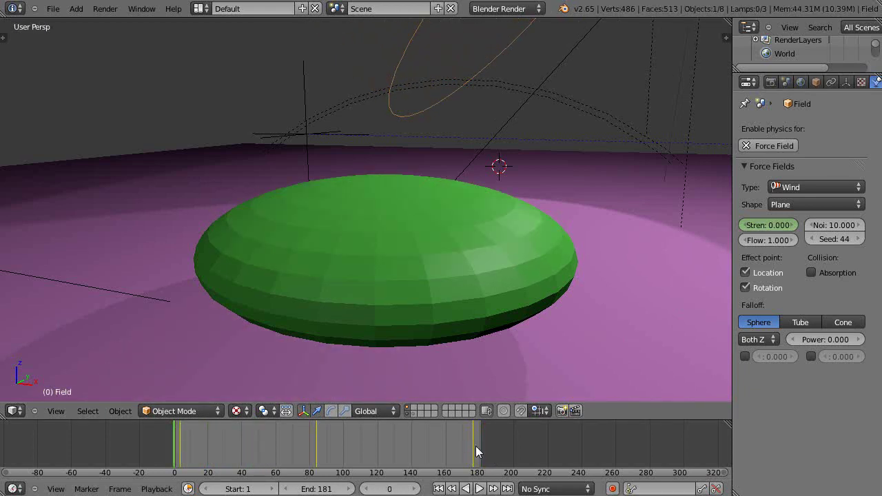
# At frame 176 change the wind strength to 150.449, replay, stop, and zoom out.
pyautogui.click(476, 446)
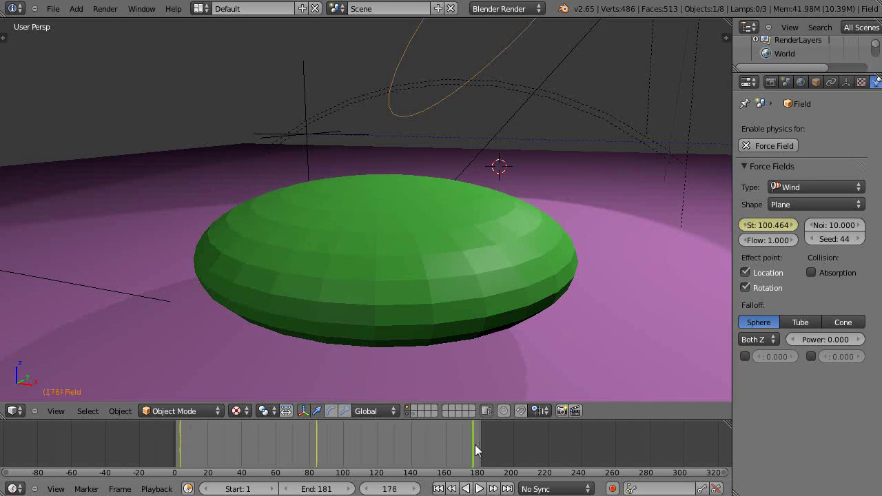
pyautogui.click(472, 446)
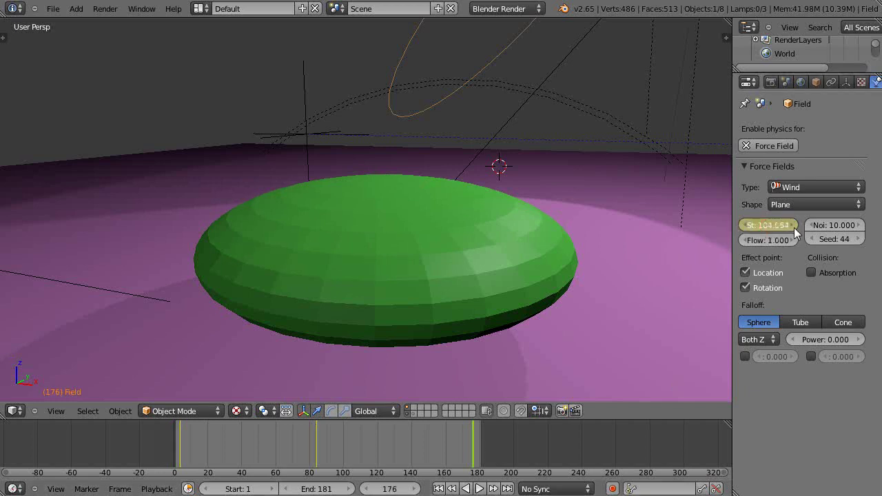
pyautogui.moveTo(865, 233); pyautogui.dragTo(840, 233)
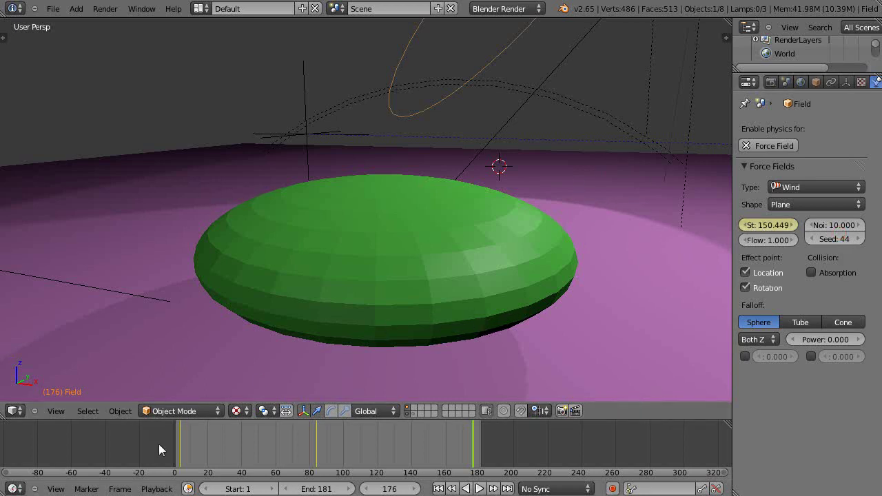
pyautogui.hotkey('alt', 'a')
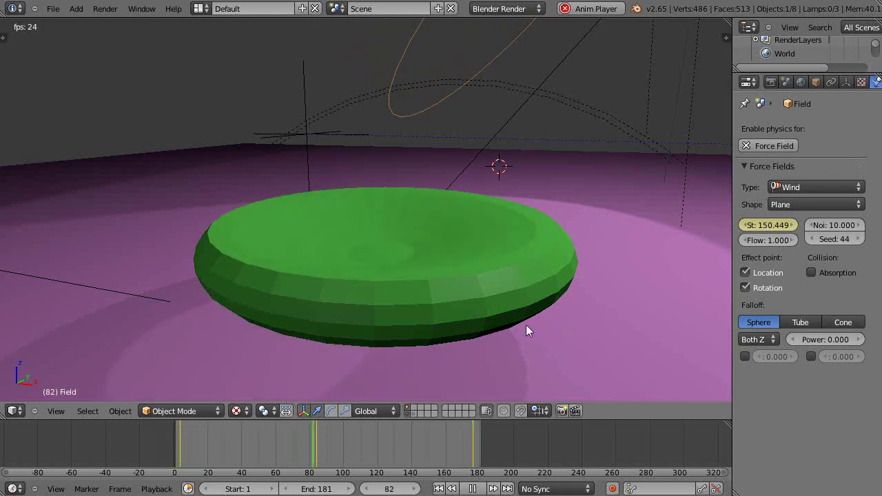
pyautogui.press('Escape')
pyautogui.scroll(-5, 557, 265)
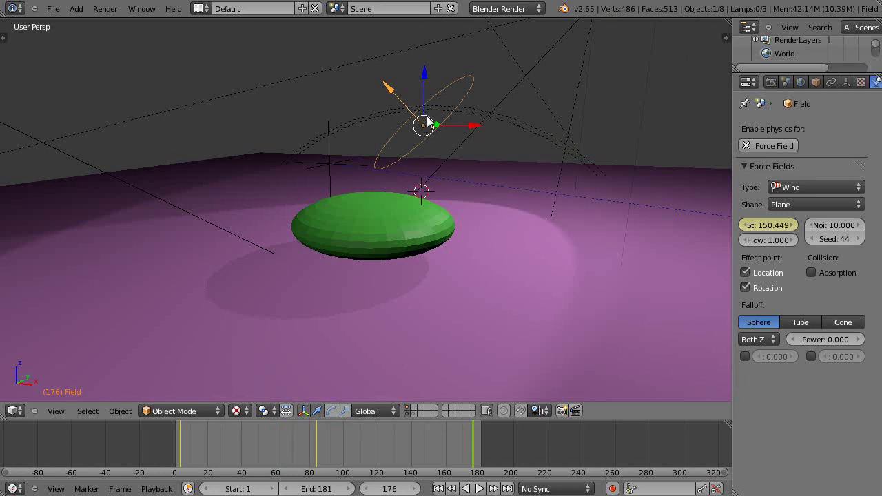
# Delete the wind field, remove the sphere's Cloth physics, and delete its Stretch vertex group.
pyautogui.press('x')
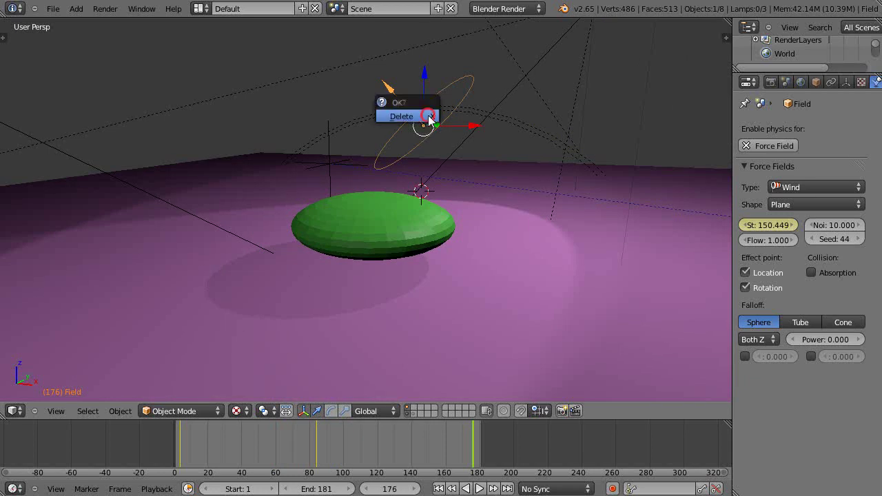
pyautogui.click(424, 116)
pyautogui.rightClick(412, 224)
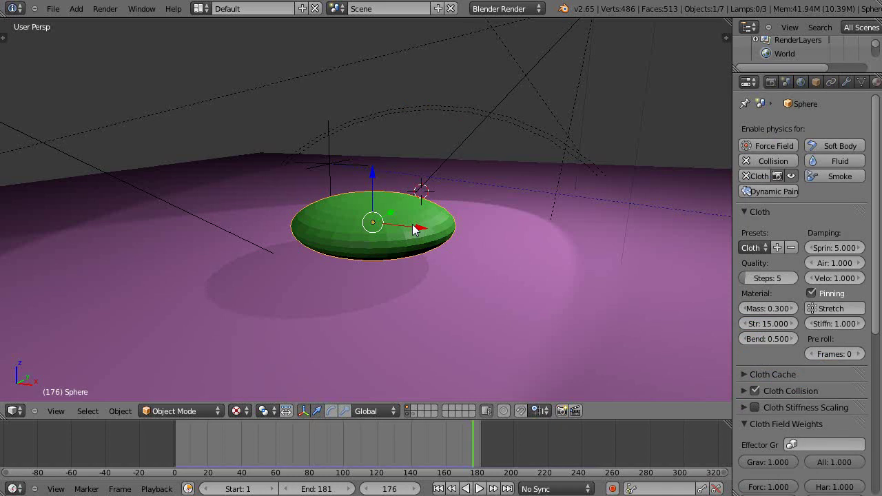
pyautogui.scroll(2, 413, 230)
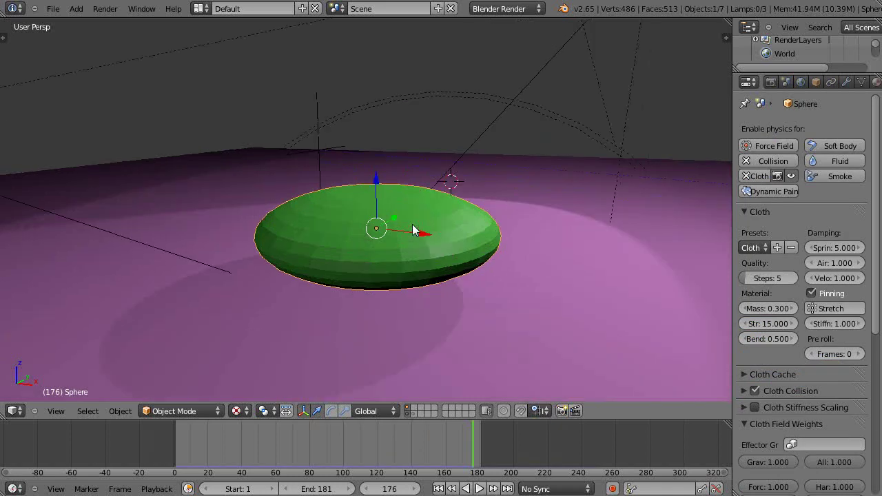
pyautogui.scroll(2, 413, 229)
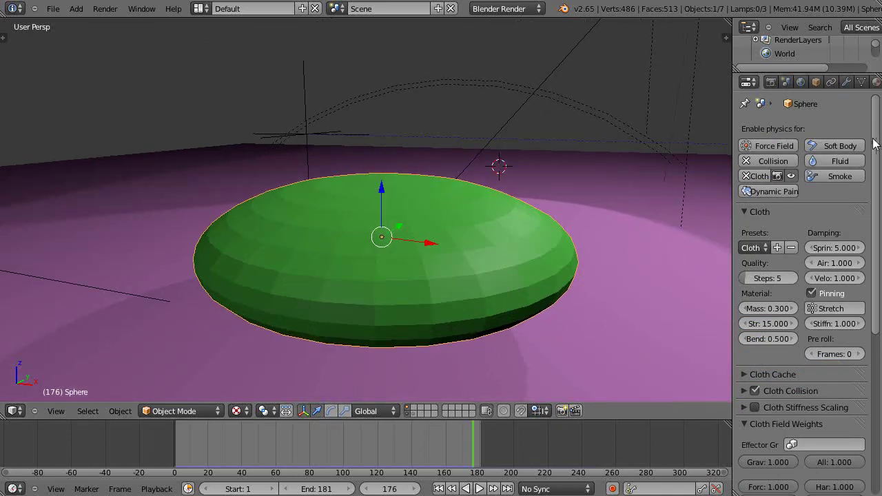
pyautogui.moveTo(876, 131); pyautogui.dragTo(880, 104)
pyautogui.click(745, 177)
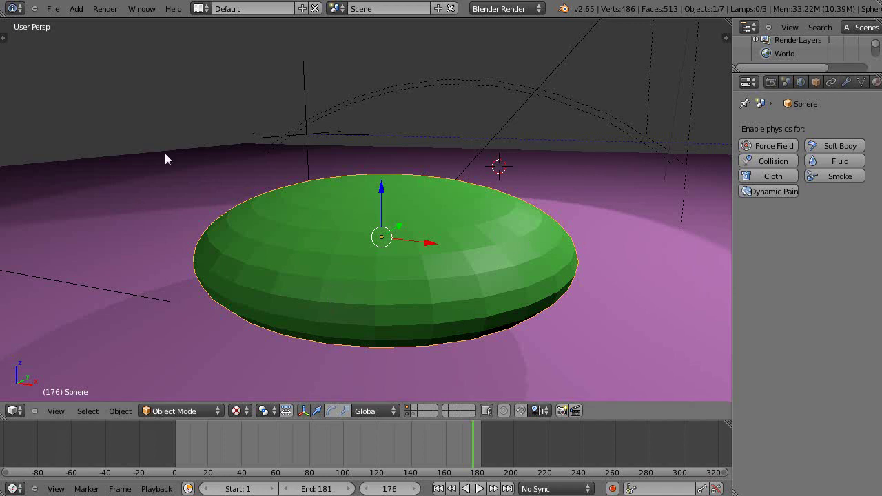
pyautogui.click(862, 82)
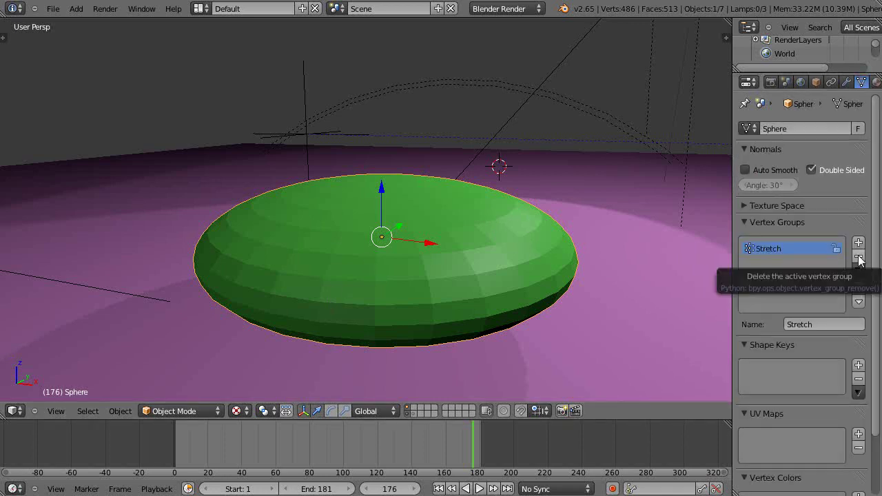
pyautogui.click(858, 257)
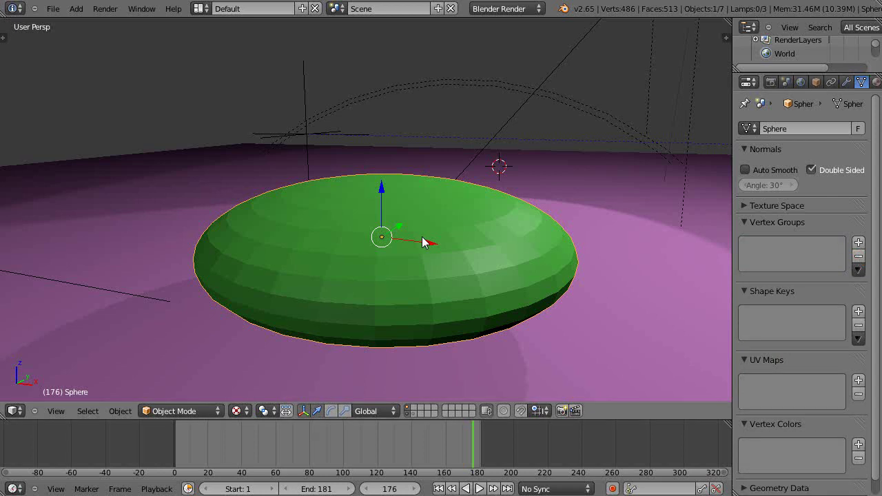
# Enter Edit Mode on the sphere and invert the selection so only the top cap is selected.
pyautogui.press('Tab')
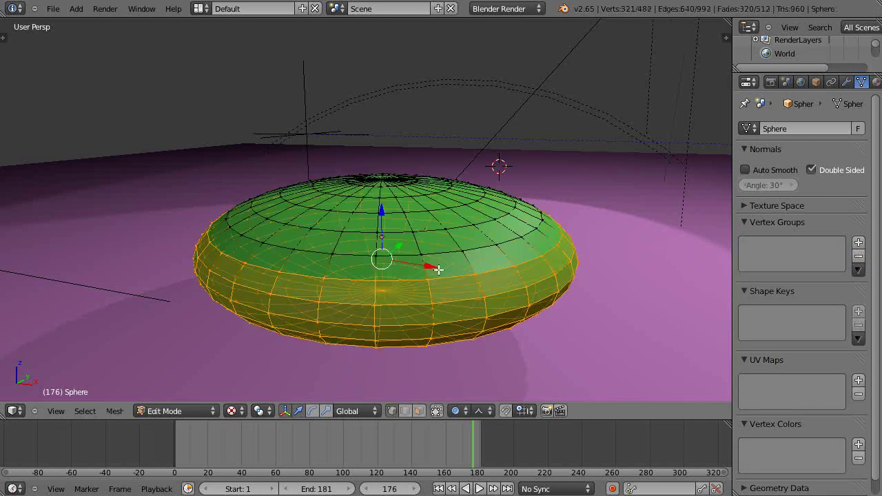
pyautogui.moveTo(438, 269); pyautogui.dragTo(392, 369, button='middle')
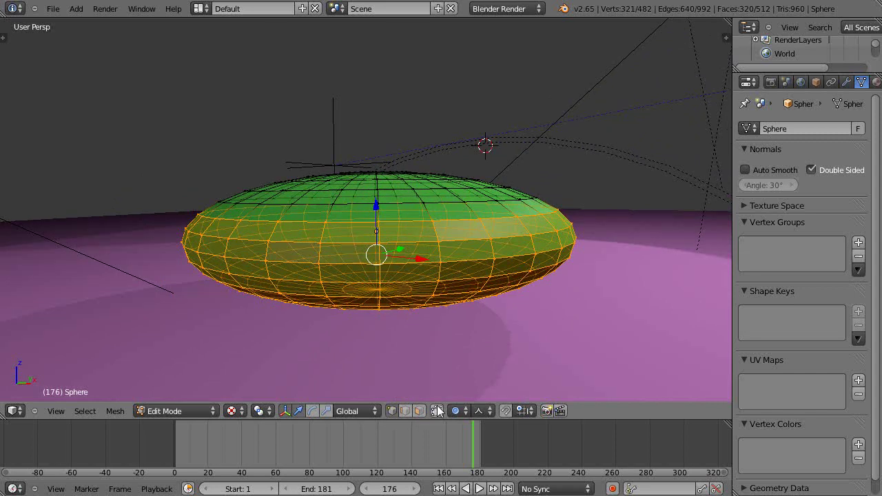
pyautogui.moveTo(397, 284); pyautogui.dragTo(424, 292, button='middle')
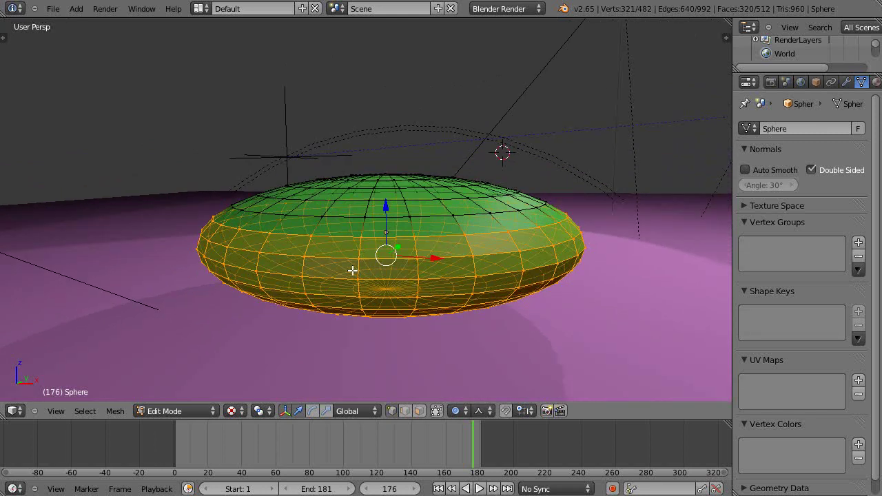
pyautogui.hotkey('ctrl', 'i')
pyautogui.moveTo(413, 290); pyautogui.dragTo(437, 292, button='middle')
pyautogui.scroll(5, 436, 281)
pyautogui.scroll(-5, 436, 281)
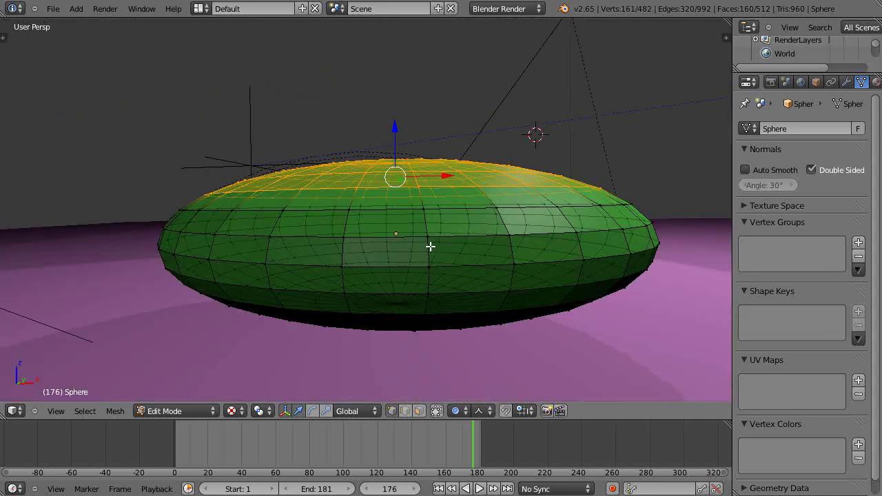
pyautogui.scroll(-3, 430, 246)
pyautogui.moveTo(429, 246); pyautogui.dragTo(467, 261, button='middle')
pyautogui.scroll(3, 429, 279)
pyautogui.scroll(-2, 427, 277)
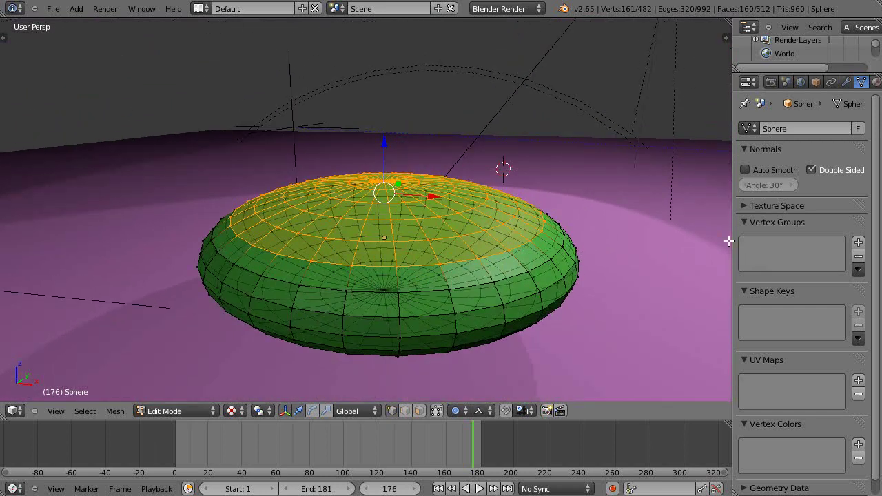
# Add a new vertex group and assign the sides and bottom at weight 1.000.
pyautogui.click(859, 242)
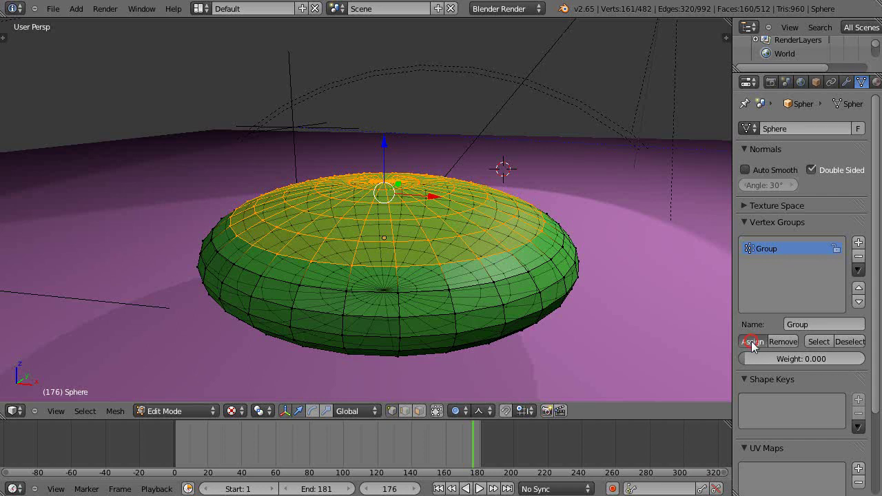
pyautogui.scroll(-2, 517, 260)
pyautogui.scroll(5, 519, 251)
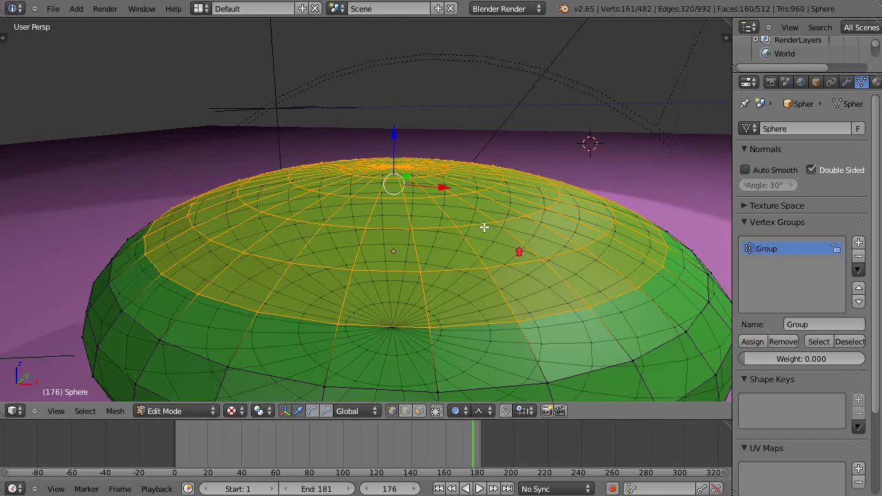
pyautogui.scroll(-4, 544, 221)
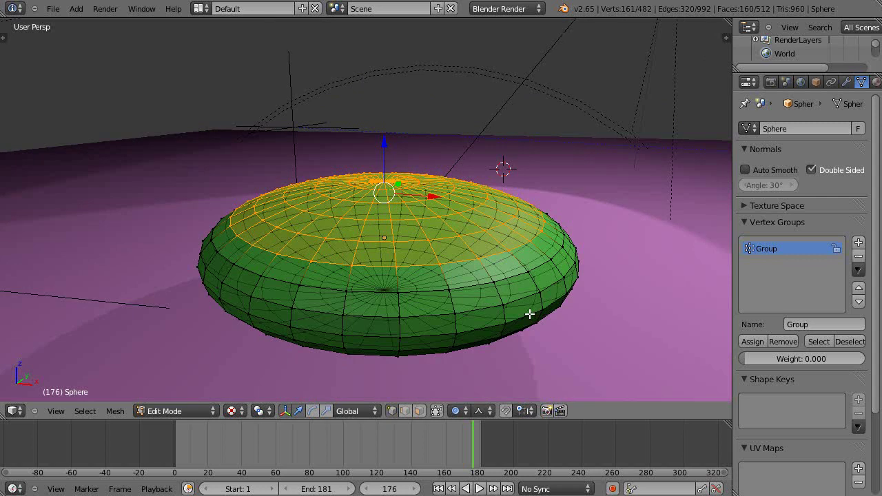
pyautogui.hotkey('ctrl', 'i')
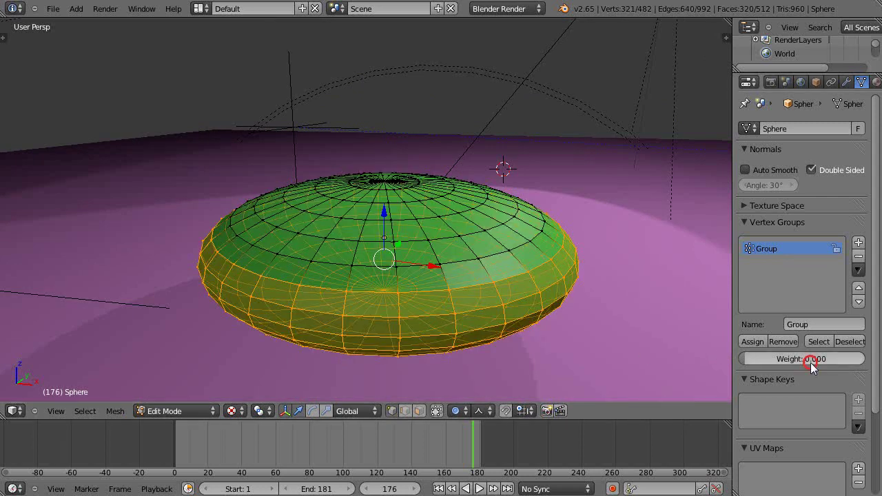
pyautogui.click(808, 359)
pyautogui.press('Return')
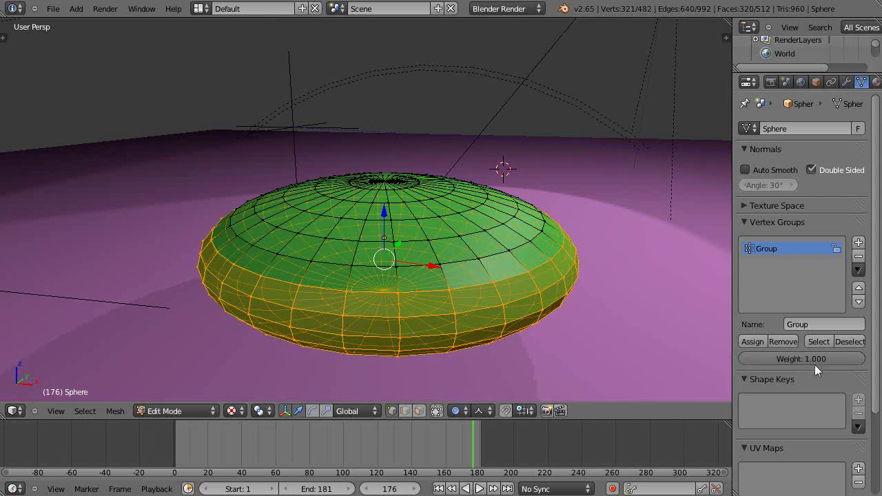
pyautogui.click(742, 341)
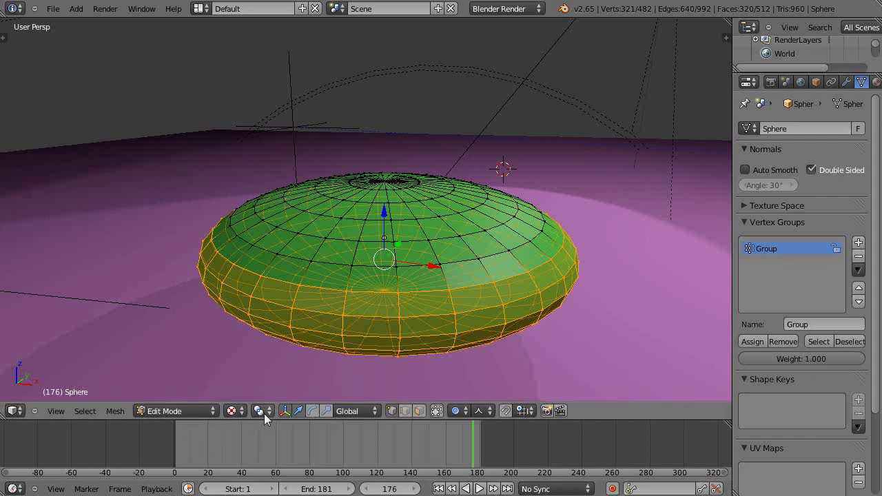
# Check the group weights in Weight Paint mode, then return to Object Mode.
pyautogui.click(188, 413)
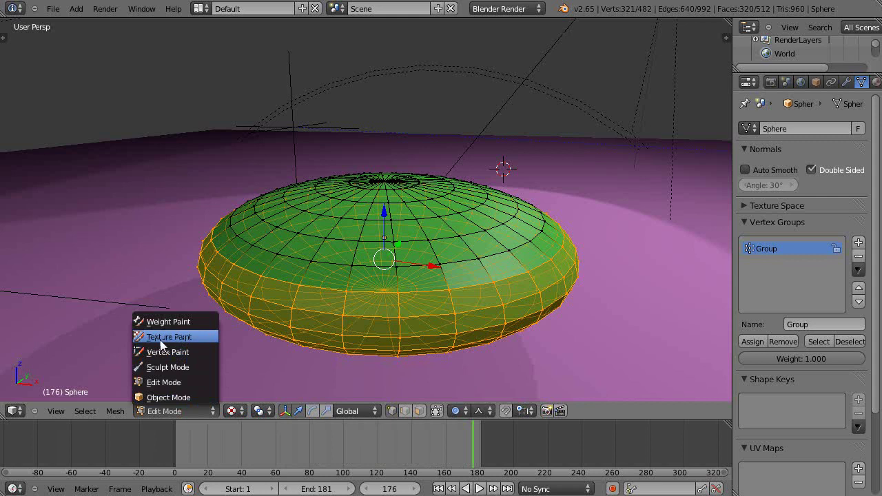
pyautogui.click(165, 322)
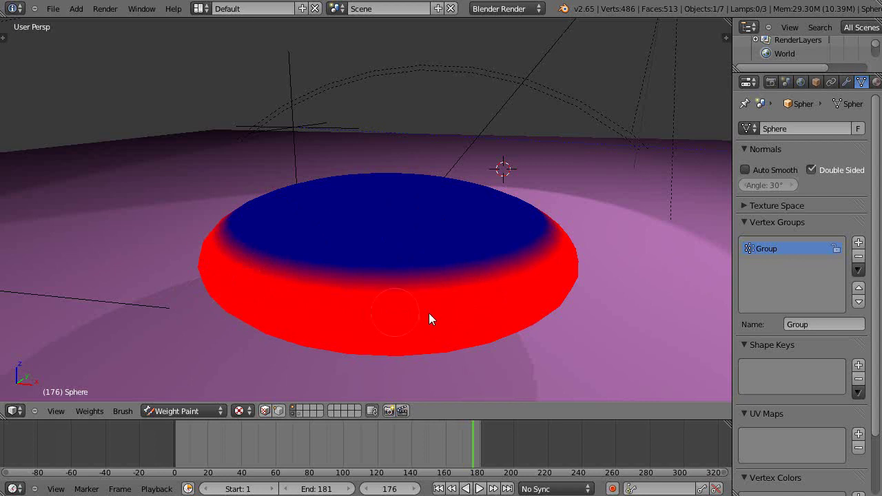
pyautogui.click(184, 410)
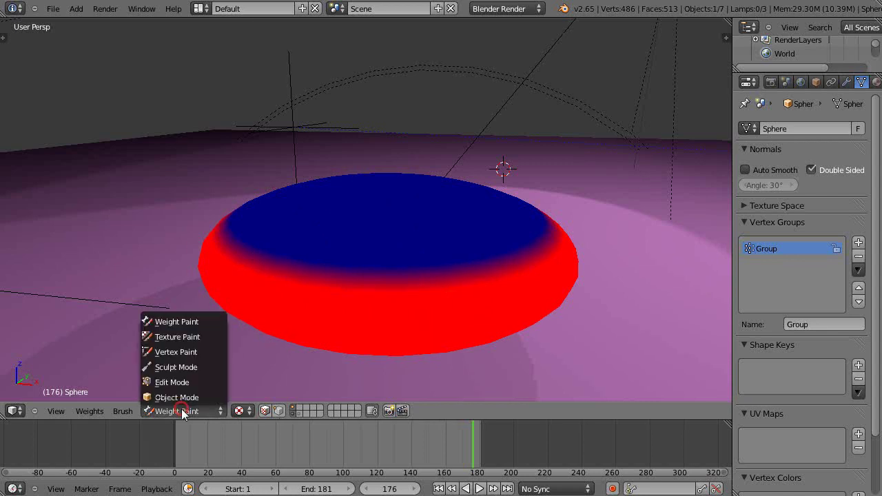
pyautogui.click(174, 395)
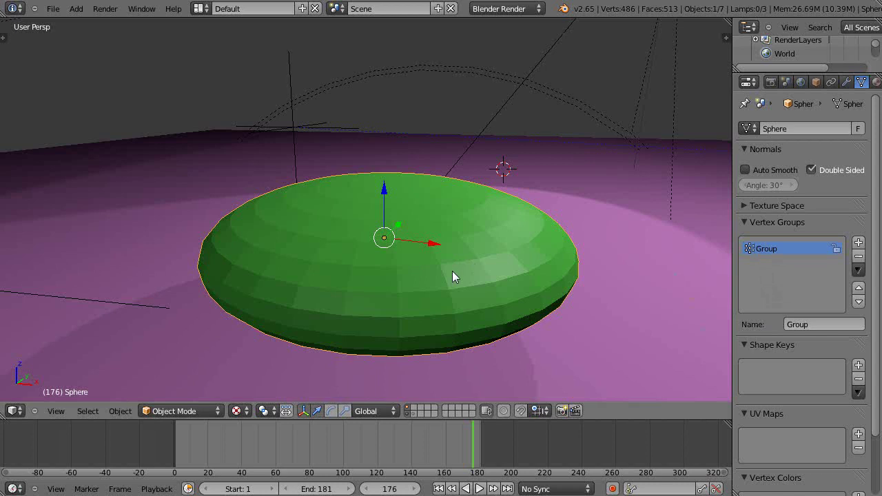
pyautogui.press('Tab')
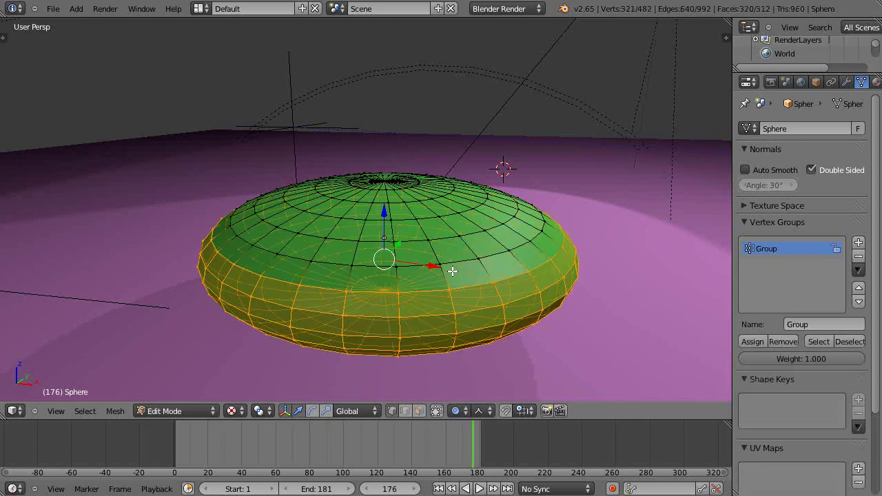
pyautogui.press('Tab')
# Rename the vertex group to 'Balloon', then cancel an accidental scale.
pyautogui.click(822, 324)
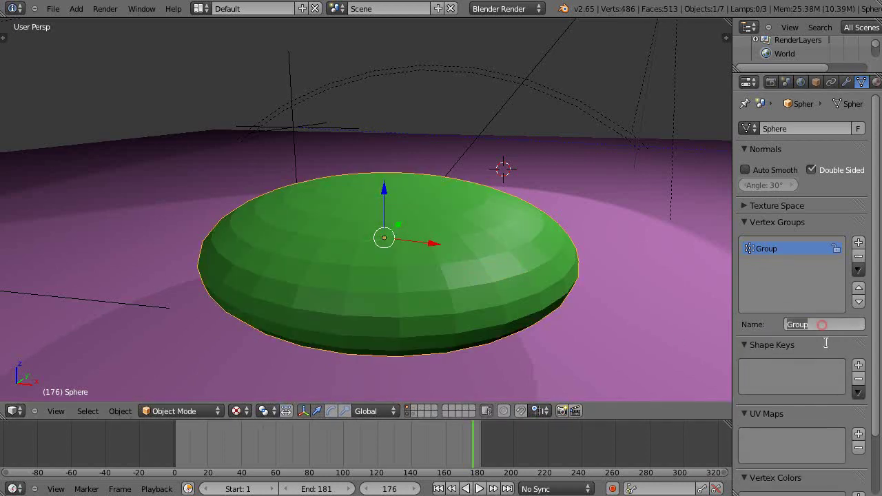
pyautogui.write('ST')
pyautogui.write('lloon')
pyautogui.press('Return')
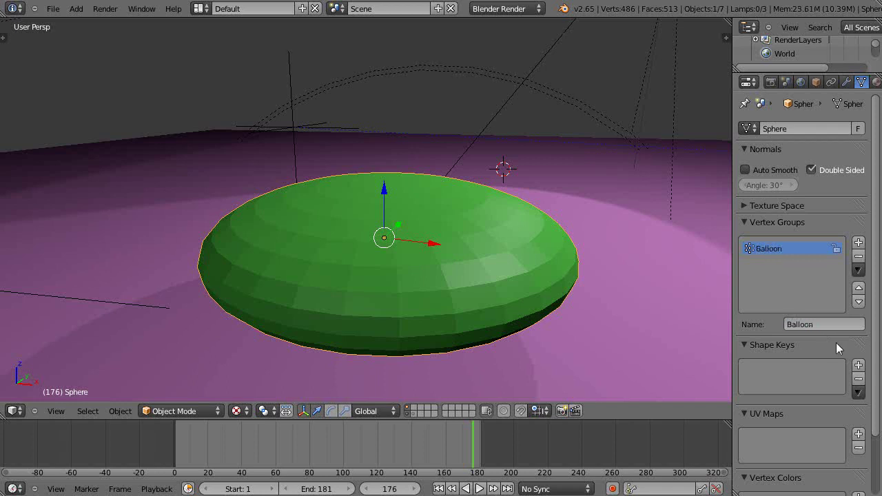
pyautogui.press('s')
pyautogui.rightClick(479, 255)
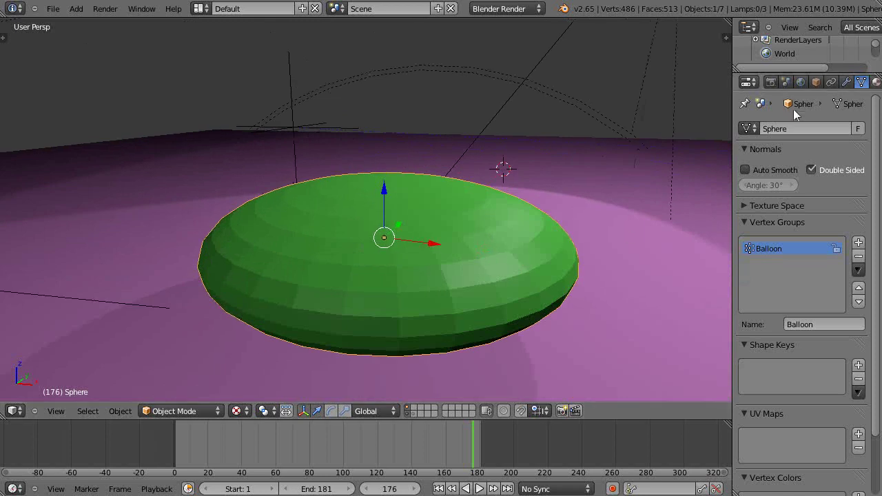
# Widen the properties panel and add Soft Body physics to the sphere.
pyautogui.moveTo(732, 159); pyautogui.dragTo(683, 179)
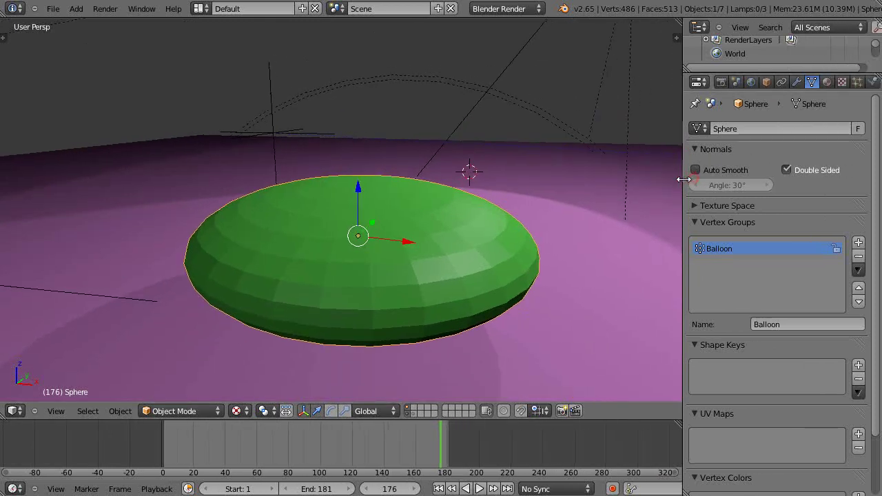
pyautogui.click(874, 82)
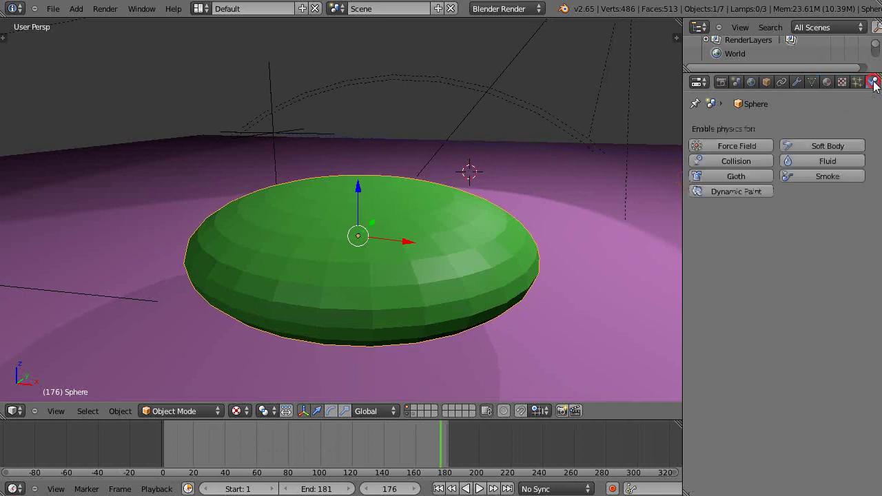
pyautogui.click(816, 146)
pyautogui.scroll(-4, 827, 275)
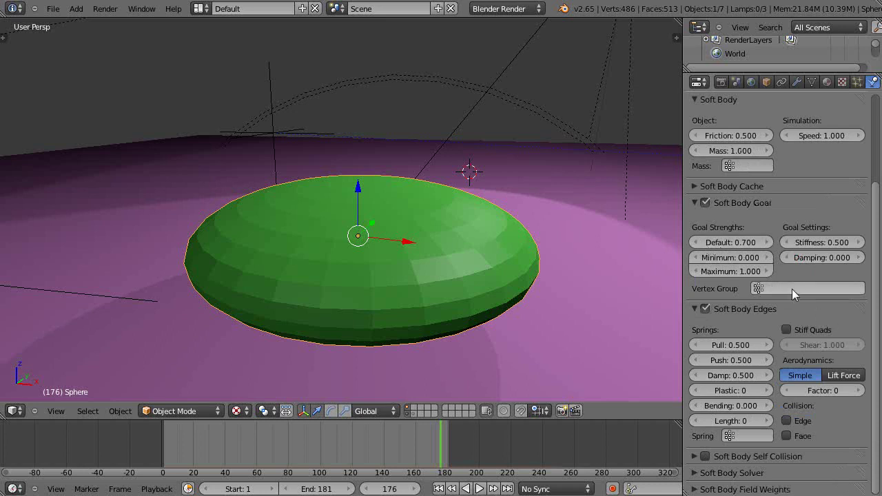
pyautogui.click(688, 202)
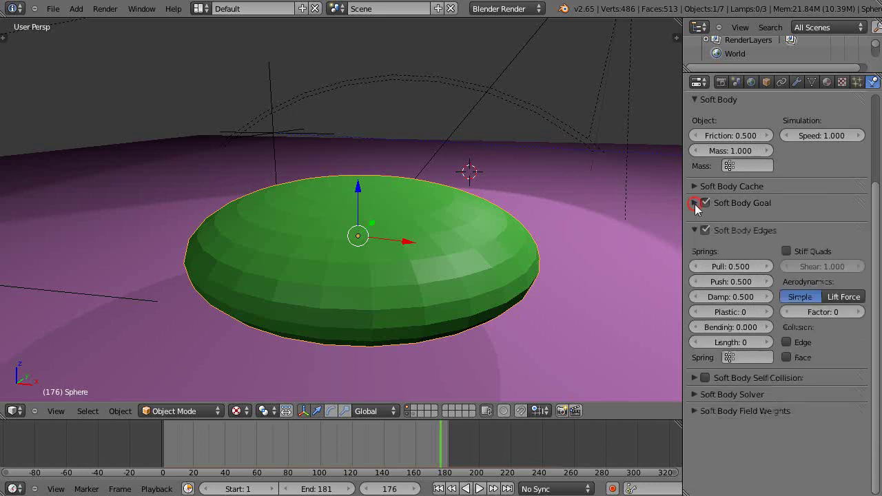
pyautogui.click(694, 203)
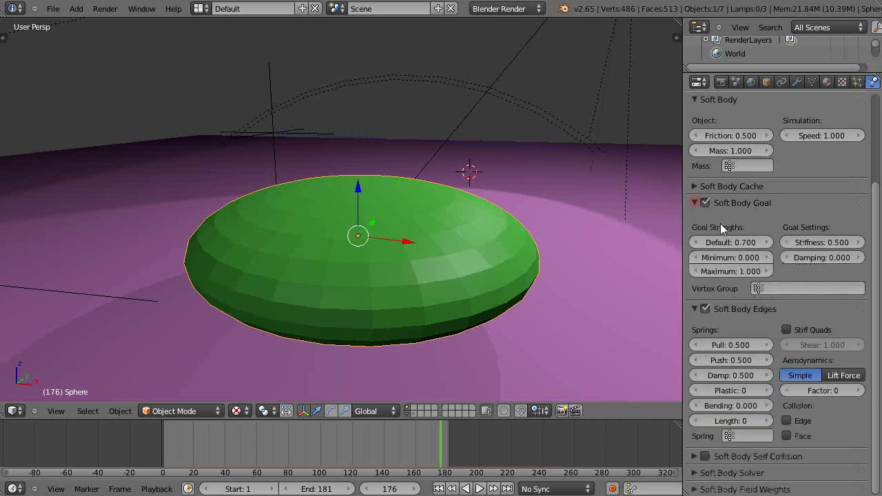
# Set the soft body goal group to Balloon, default goal 1.000, and edge Pull/Push 0.999.
pyautogui.click(807, 287)
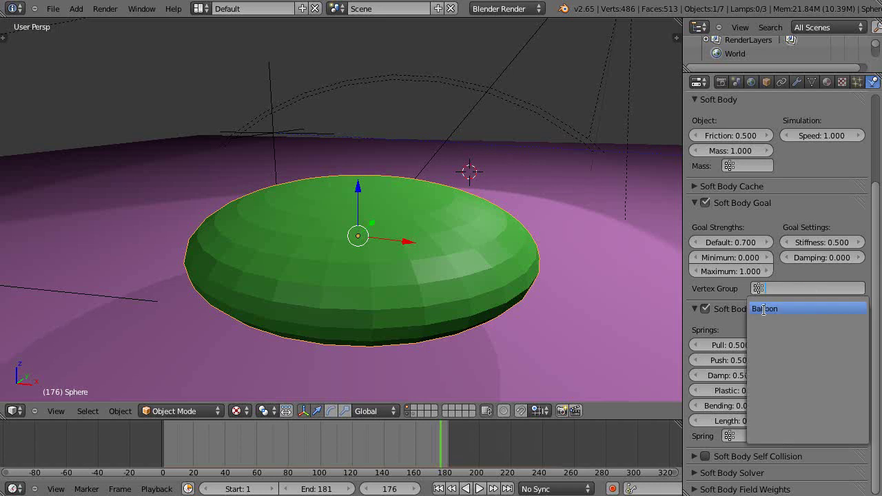
pyautogui.click(764, 309)
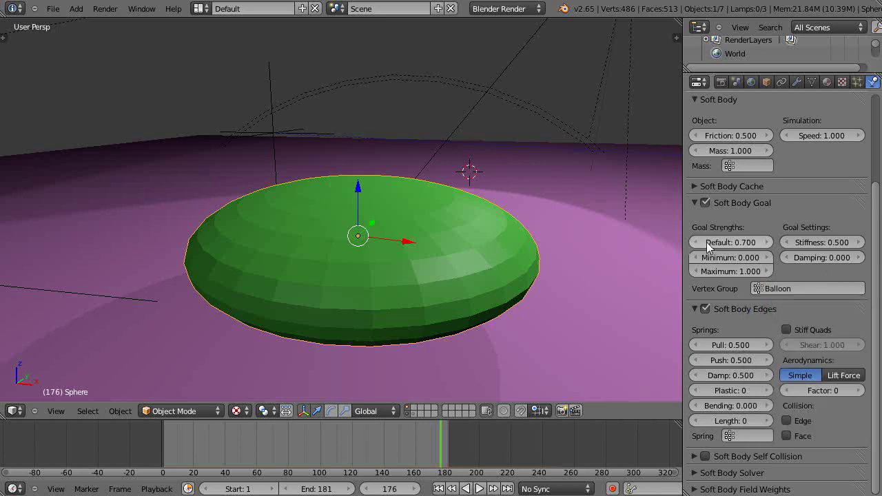
pyautogui.moveTo(707, 247); pyautogui.dragTo(786, 245)
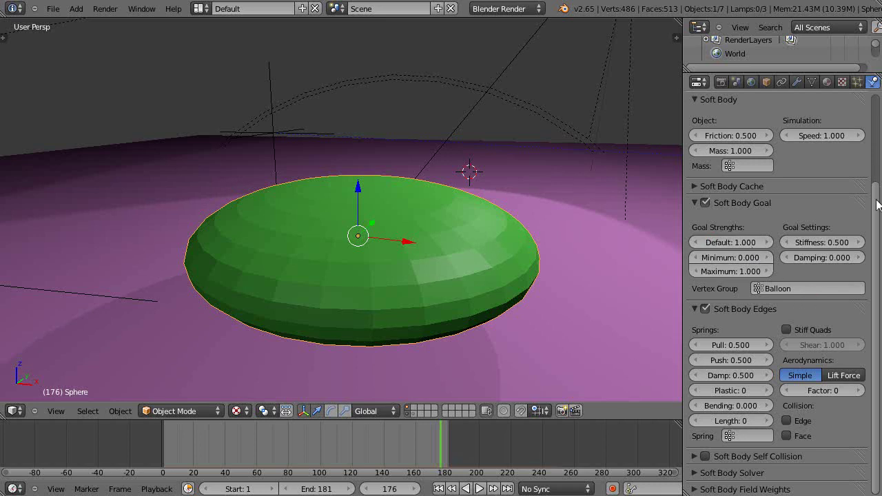
pyautogui.moveTo(873, 210); pyautogui.dragTo(871, 245)
pyautogui.moveTo(731, 344); pyautogui.dragTo(800, 344)
pyautogui.moveTo(709, 360); pyautogui.dragTo(799, 364)
pyautogui.scroll(4, 771, 271)
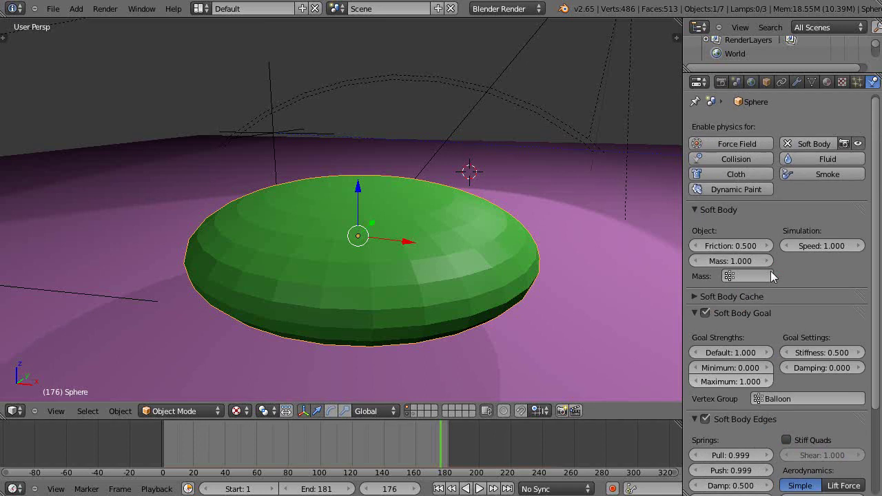
pyautogui.scroll(-3, 765, 242)
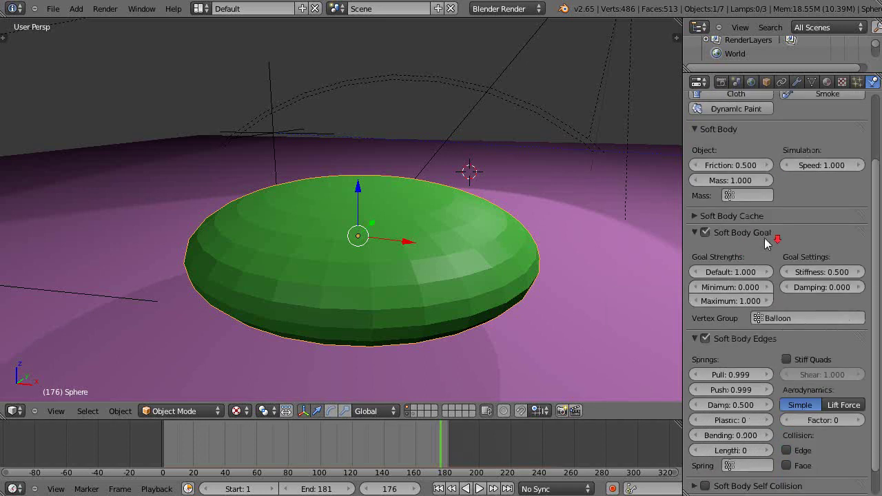
pyautogui.scroll(-5, 510, 244)
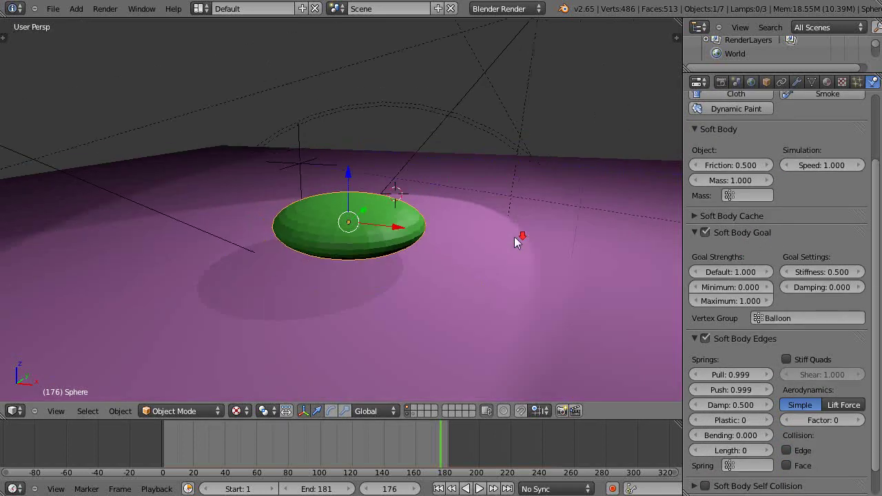
pyautogui.scroll(4, 514, 236)
# Play the soft-body animation from frame 0, orbiting and zooming to watch the balloon wobble.
pyautogui.click(164, 441)
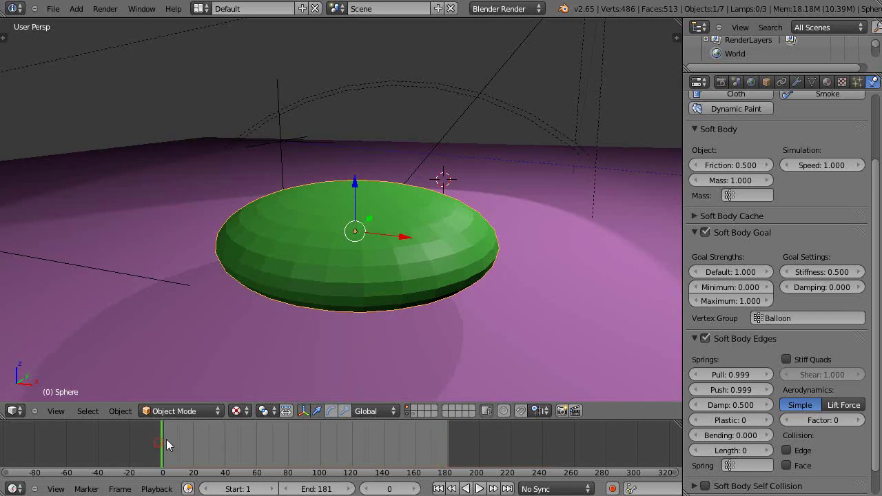
pyautogui.hotkey('alt', 'a')
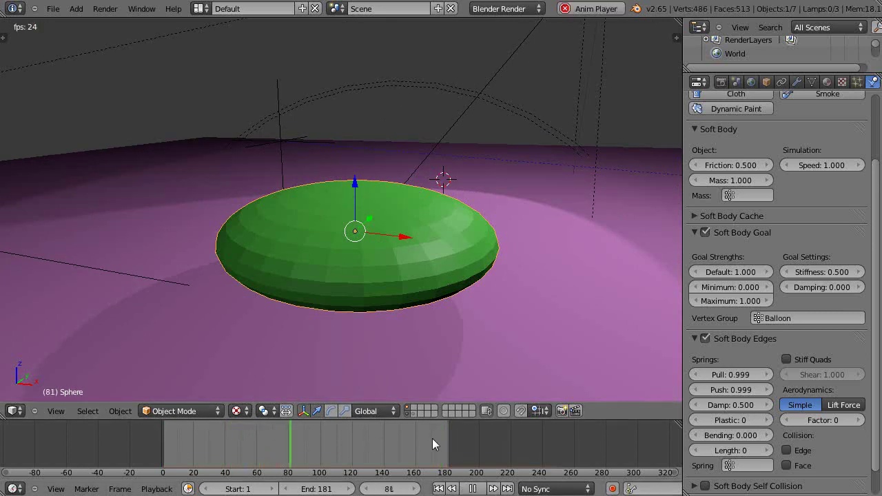
pyautogui.click(161, 448)
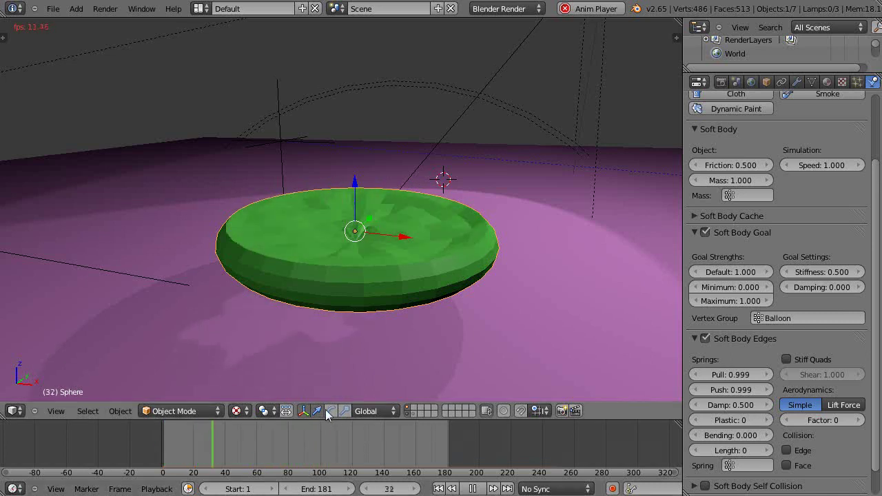
pyautogui.scroll(-2, 387, 374)
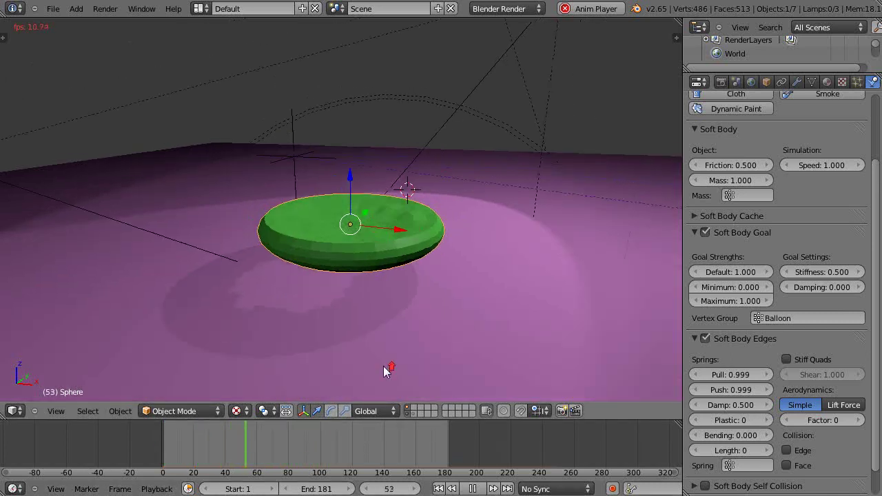
pyautogui.scroll(7, 383, 365)
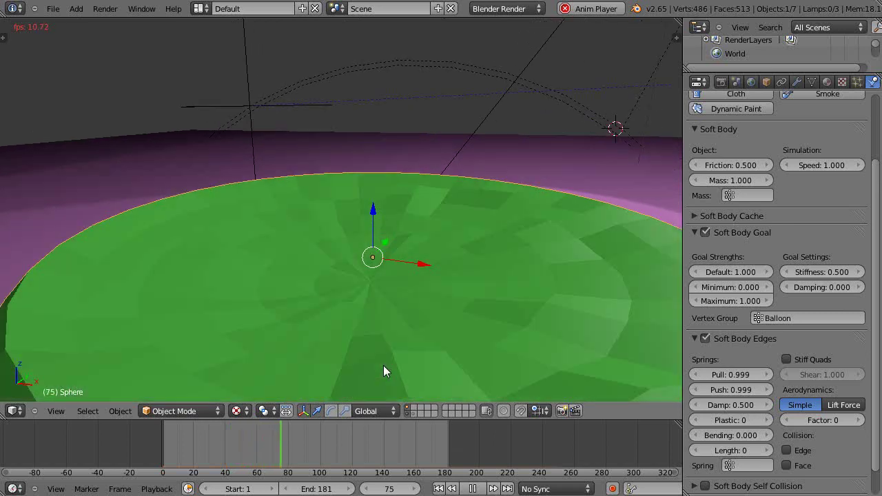
pyautogui.scroll(-3, 383, 365)
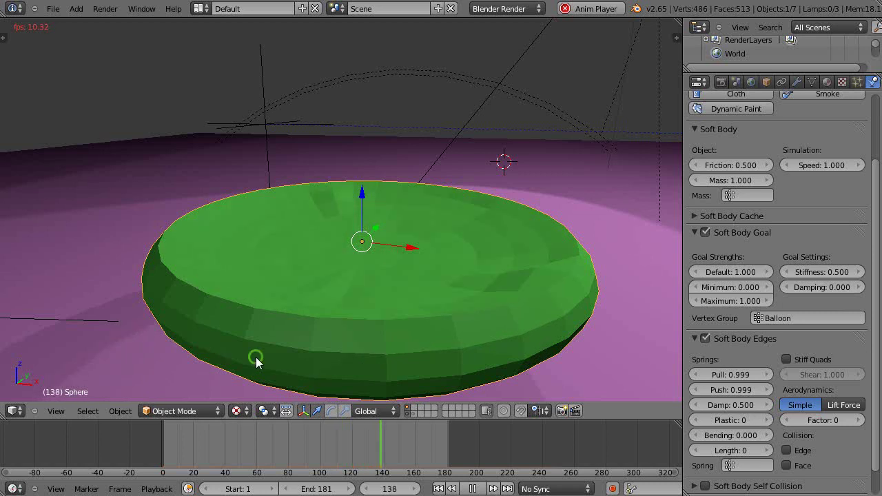
pyautogui.moveTo(256, 357); pyautogui.dragTo(264, 328, button='middle')
pyautogui.scroll(-5, 266, 353)
# Stop playback, orbit out to the whole scene, and move the lamp sideways along Y.
pyautogui.press('Escape')
pyautogui.scroll(-3, 258, 334)
pyautogui.scroll(3, 272, 330)
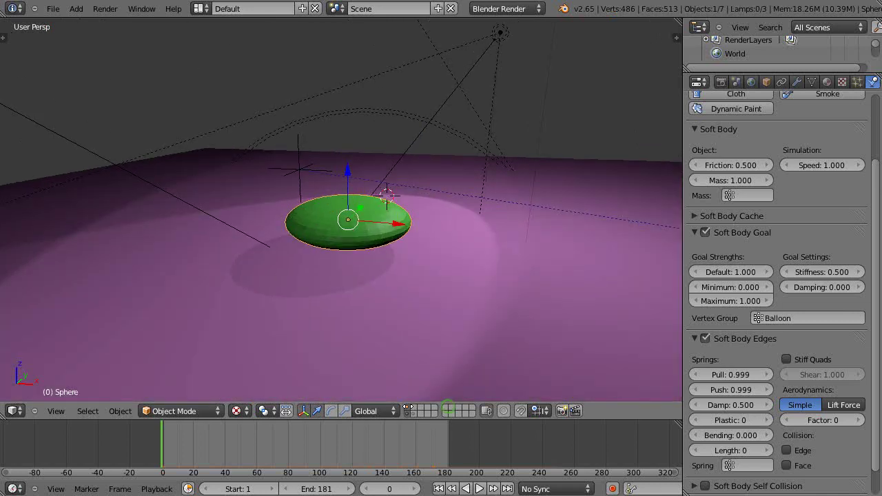
pyautogui.scroll(-3, 427, 337)
pyautogui.moveTo(319, 335); pyautogui.dragTo(475, 186, button='middle')
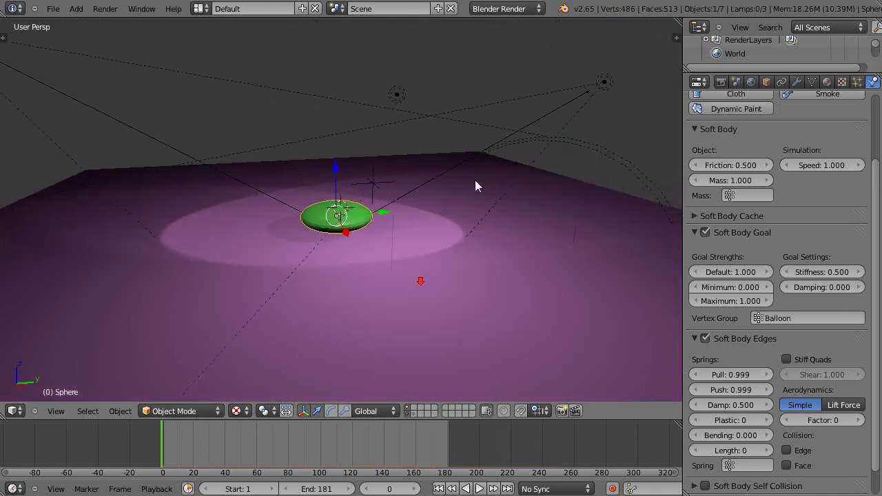
pyautogui.rightClick(398, 96)
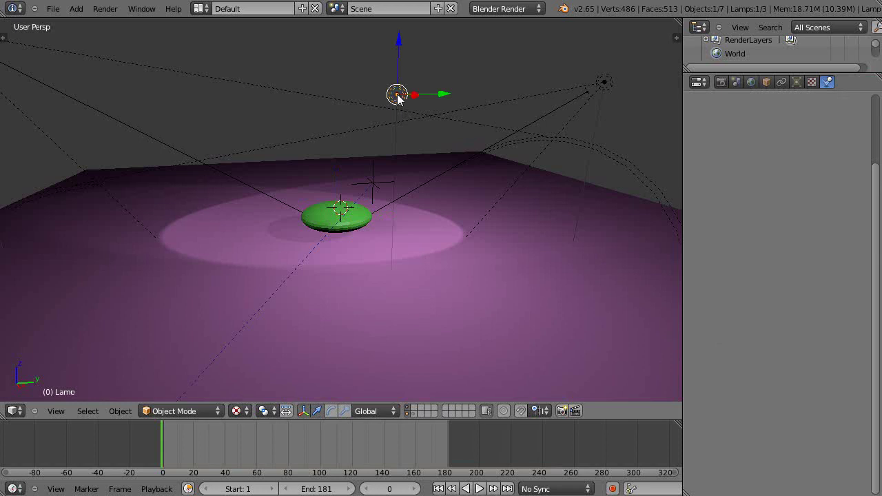
pyautogui.moveTo(450, 99); pyautogui.dragTo(564, 100)
# Lower the spot lamp on Z, rotate it to re-aim, and replay the animation.
pyautogui.rightClick(605, 82)
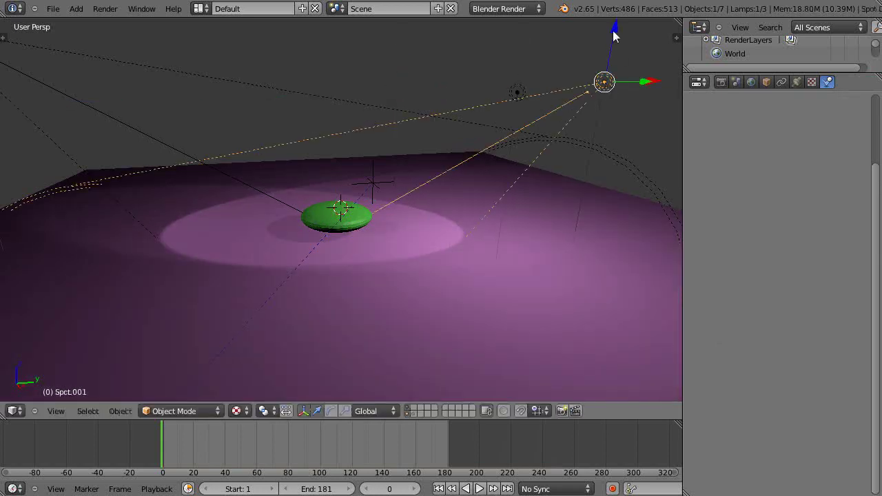
pyautogui.moveTo(616, 36); pyautogui.dragTo(617, 97)
pyautogui.press('r')
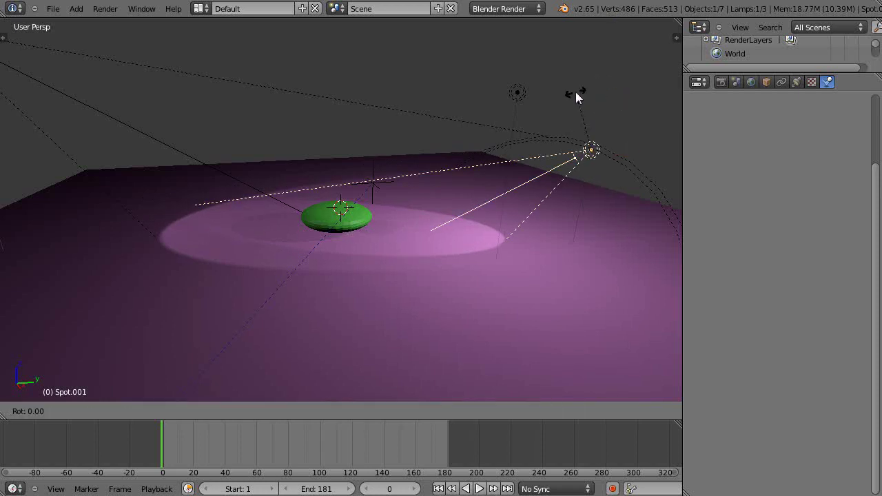
pyautogui.click(584, 83)
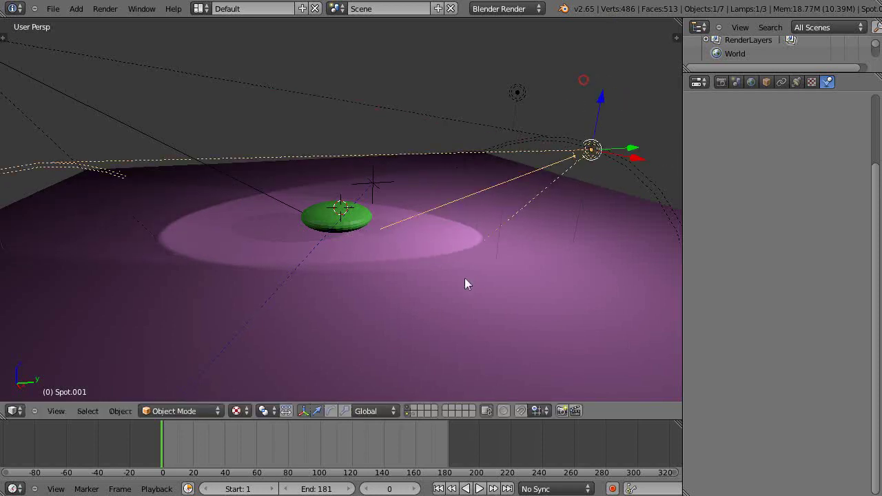
pyautogui.scroll(5, 464, 283)
pyautogui.moveTo(360, 344); pyautogui.dragTo(442, 342, button='middle')
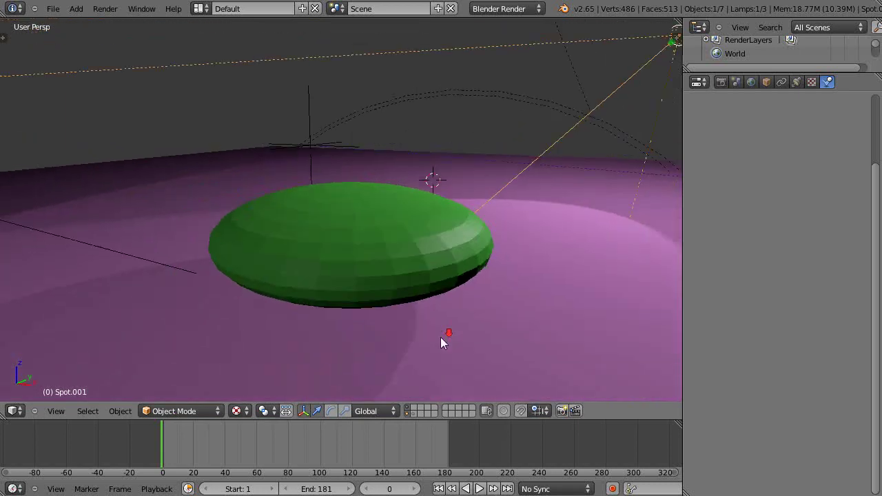
pyautogui.scroll(2, 438, 337)
pyautogui.hotkey('alt', 'a')
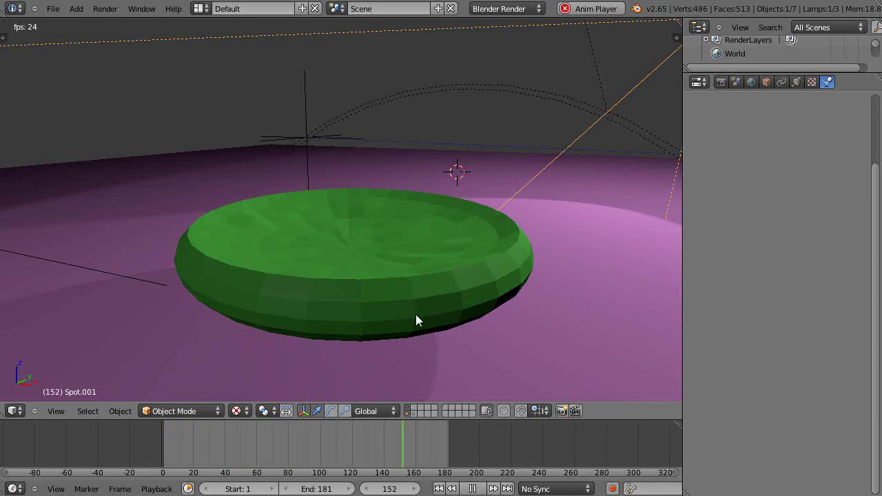
# Stop playback at frame 0, orbit the view, and select the green balloon sphere.
pyautogui.press('Escape')
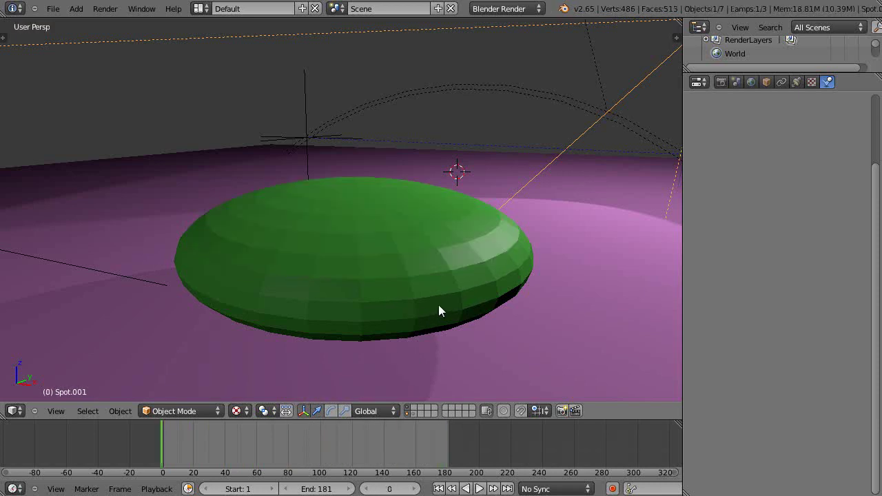
pyautogui.moveTo(438, 304); pyautogui.dragTo(440, 309, button='middle')
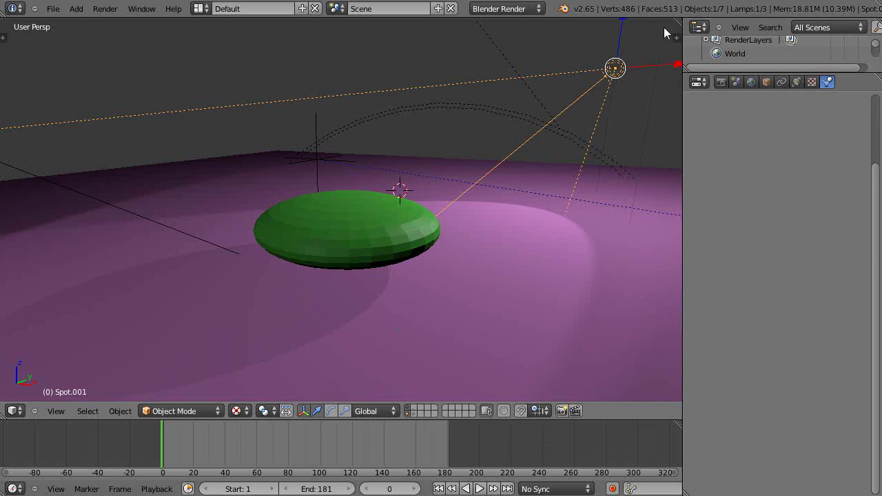
pyautogui.rightClick(390, 193)
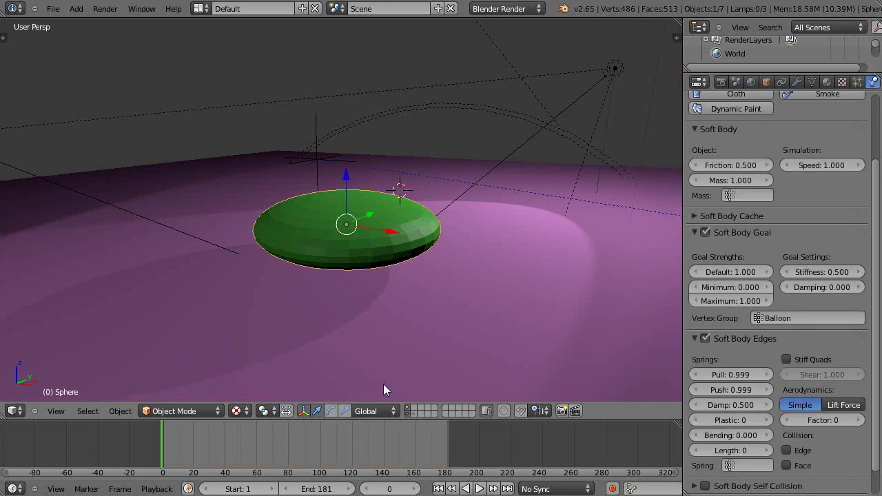
# Toggle the layer buttons so all scene layers are visible again, then zoom the view.
pyautogui.click(408, 411)
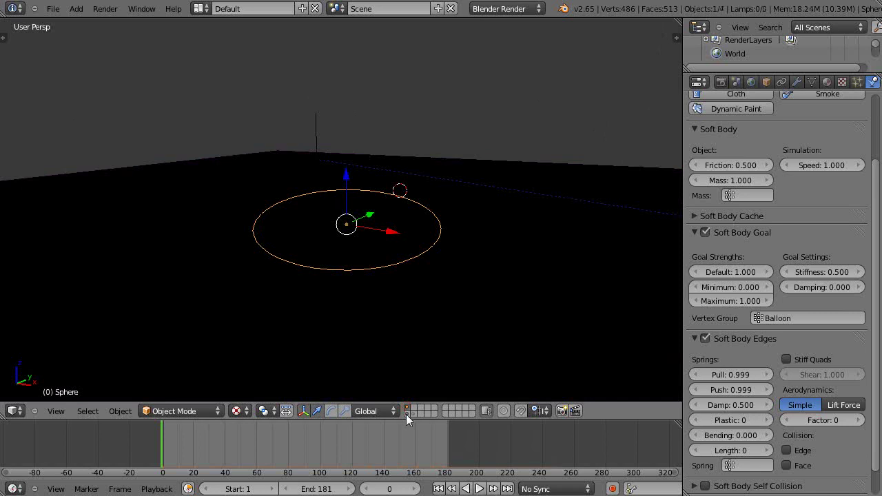
pyautogui.click(407, 412)
pyautogui.click(406, 408)
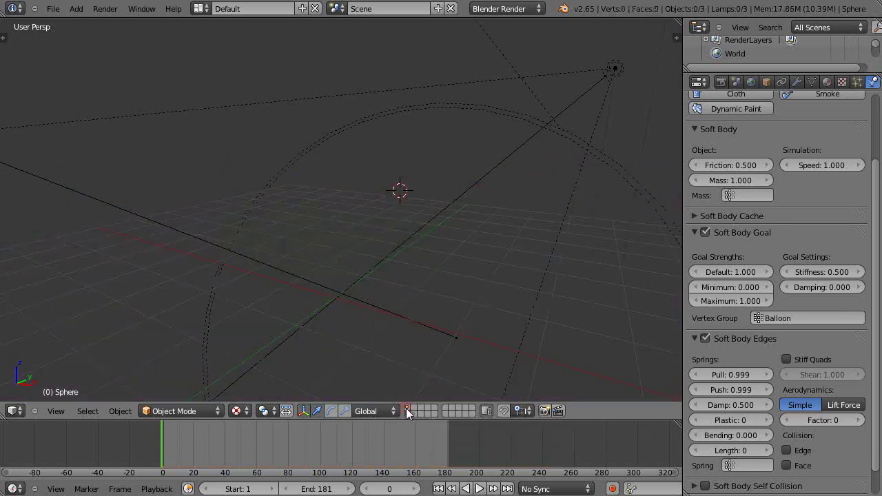
pyautogui.click(407, 406)
pyautogui.scroll(2, 379, 290)
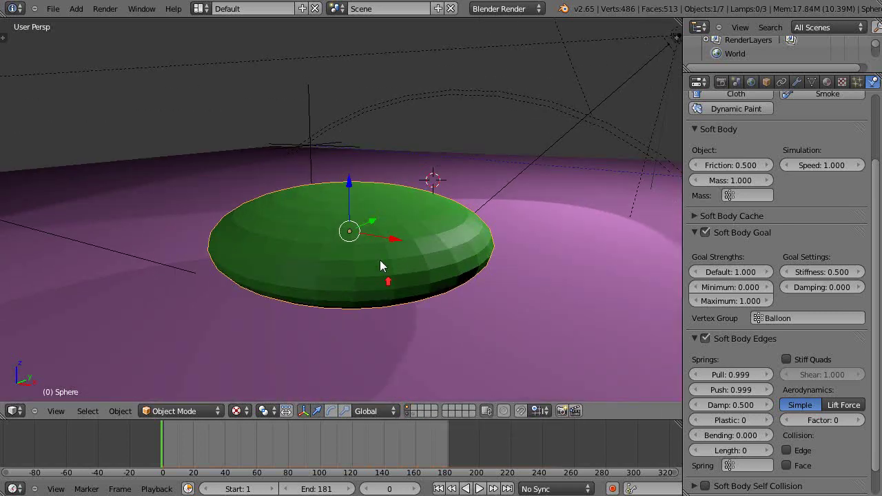
pyautogui.scroll(-4, 494, 260)
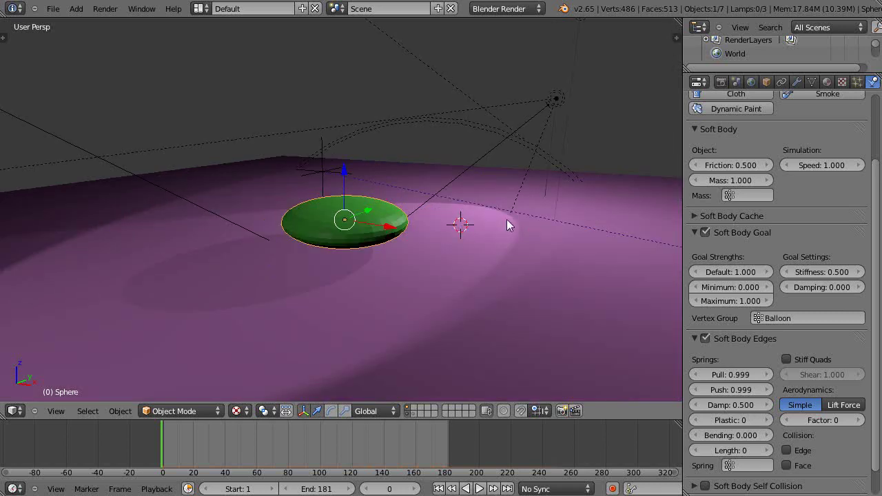
# Add a Wind force field beside the green balloon and tilt it toward the balloon.
pyautogui.hotkey('shift', 'a')
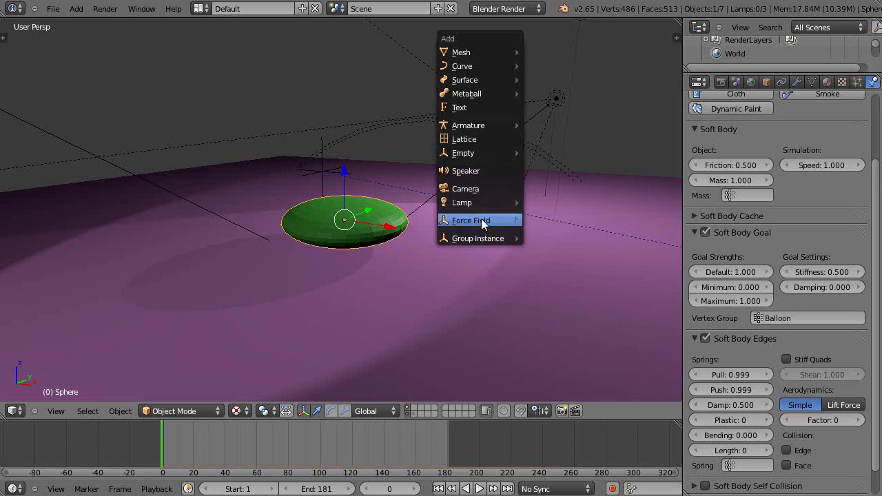
pyautogui.moveTo(481, 220)
pyautogui.click(546, 235)
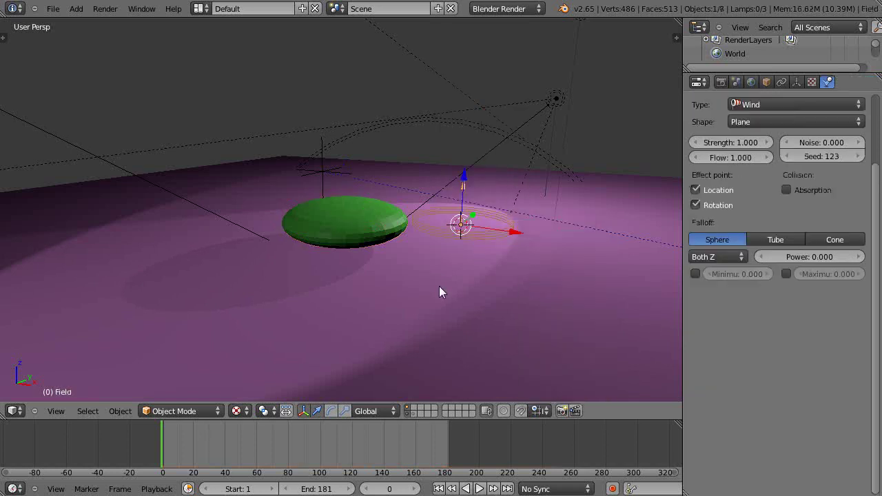
pyautogui.scroll(3, 451, 296)
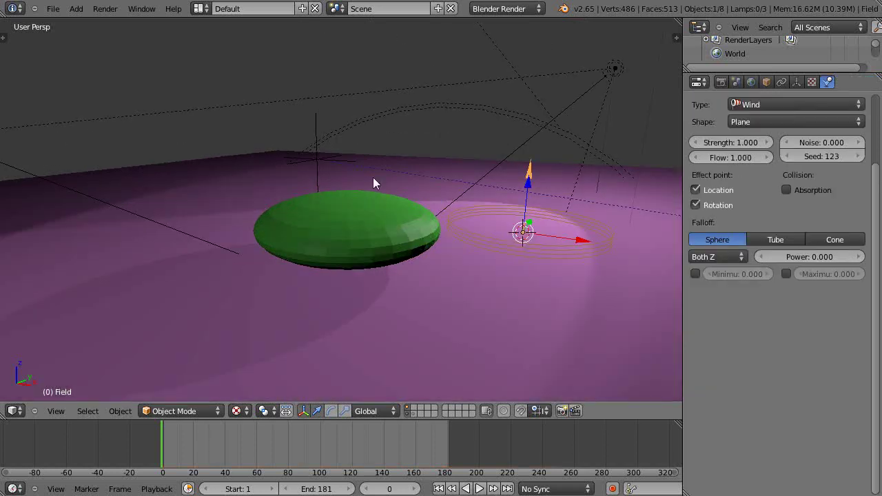
pyautogui.moveTo(373, 183); pyautogui.dragTo(411, 157, button='middle')
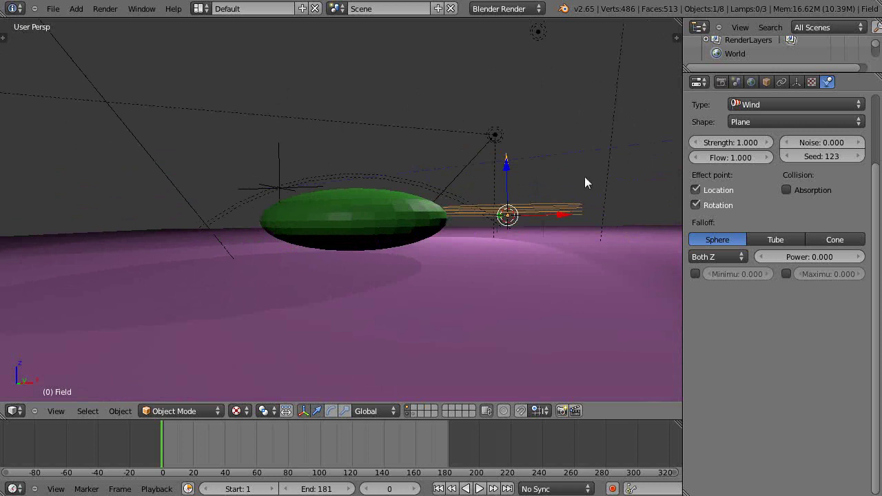
pyautogui.moveTo(552, 216); pyautogui.dragTo(564, 186, button='middle')
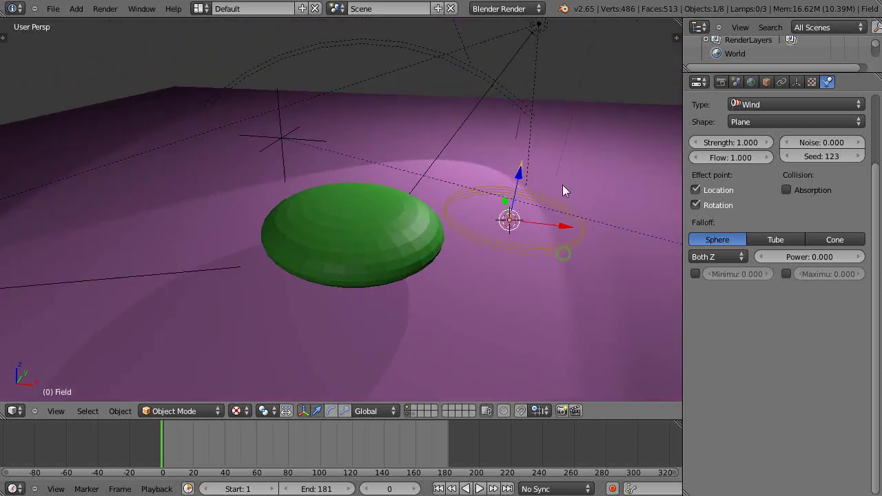
pyautogui.press('r')
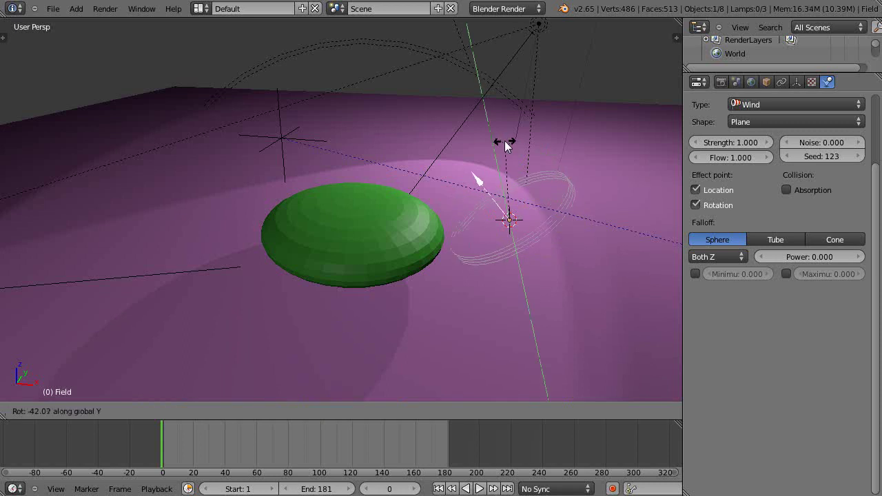
pyautogui.click(506, 141)
# Raise the Wind field's strength to 39.632.
pyautogui.moveTo(722, 143); pyautogui.dragTo(792, 154)
pyautogui.scroll(-4, 591, 227)
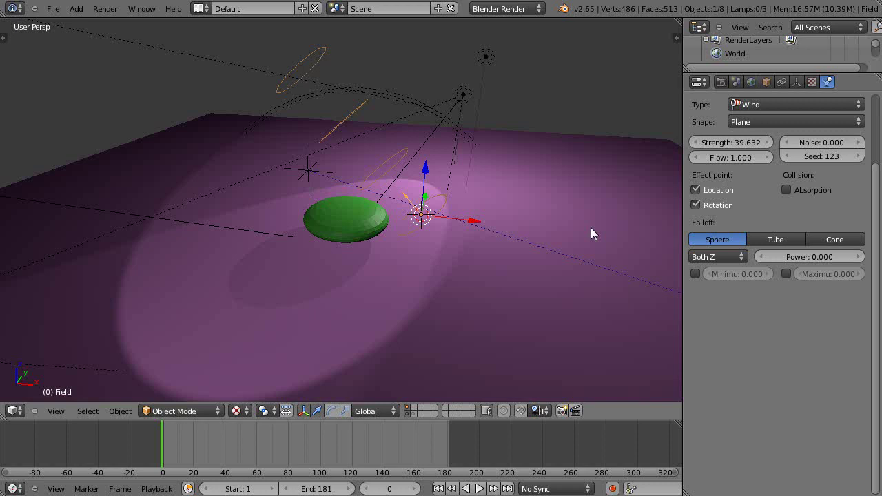
pyautogui.scroll(1, 462, 246)
pyautogui.scroll(3, 534, 239)
pyautogui.scroll(-2, 509, 234)
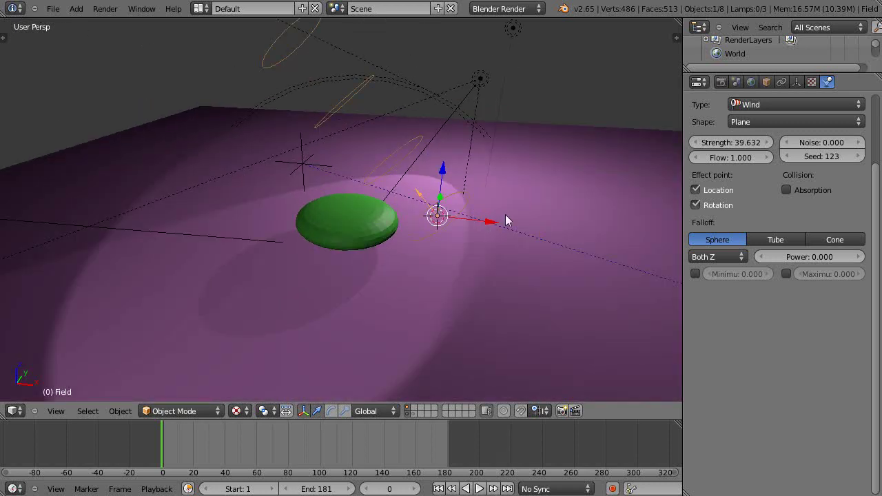
pyautogui.scroll(-3, 506, 214)
pyautogui.scroll(4, 506, 214)
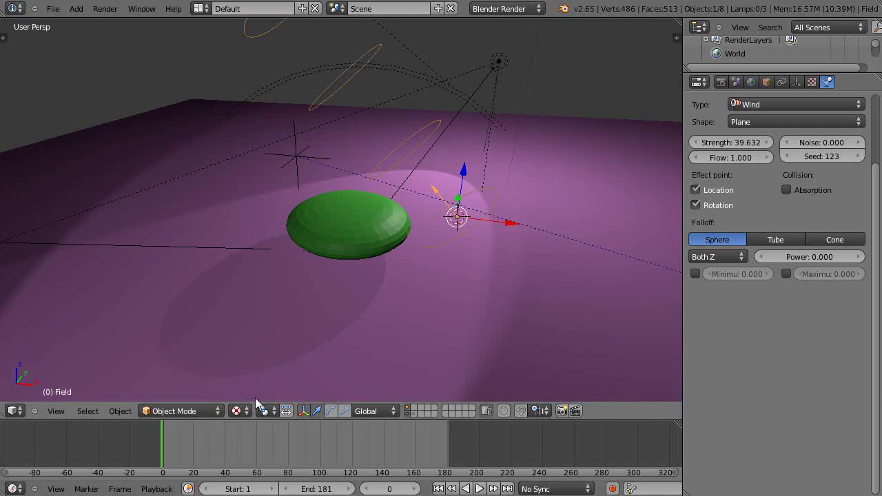
pyautogui.moveTo(300, 345); pyautogui.dragTo(337, 339, button='middle')
pyautogui.scroll(2, 313, 317)
pyautogui.scroll(2, 337, 339)
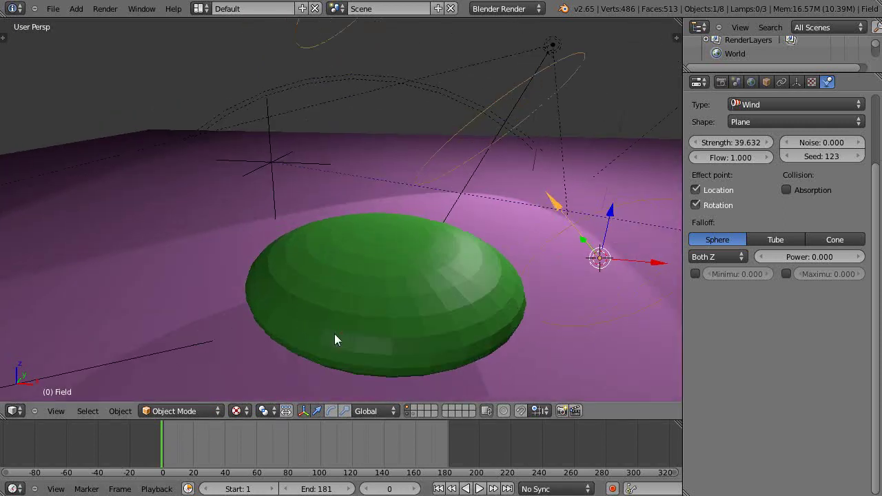
# Play the animation and watch the wind push the balloon from a lower angle.
pyautogui.hotkey('alt', 'a')
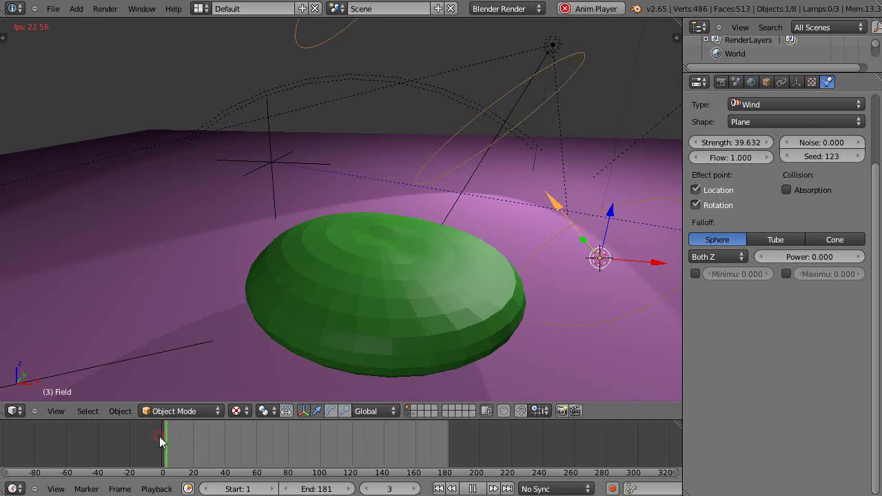
pyautogui.scroll(-2, 471, 187)
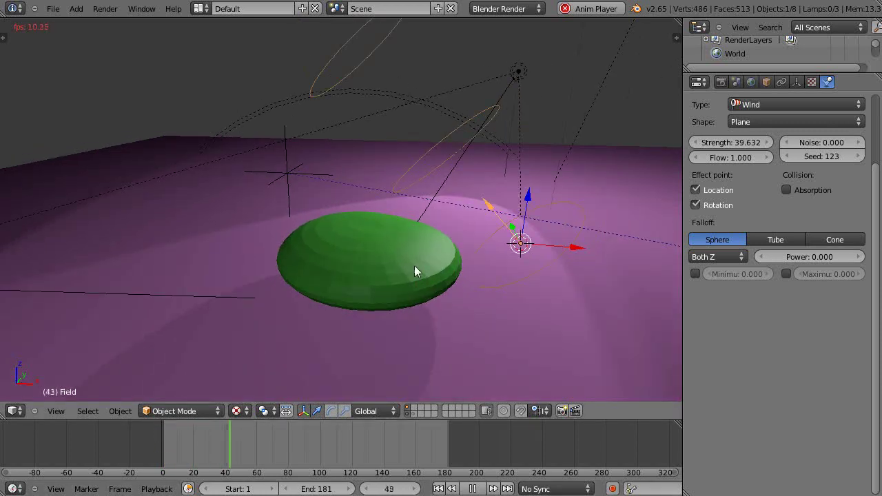
pyautogui.moveTo(380, 335); pyautogui.dragTo(417, 299, button='middle')
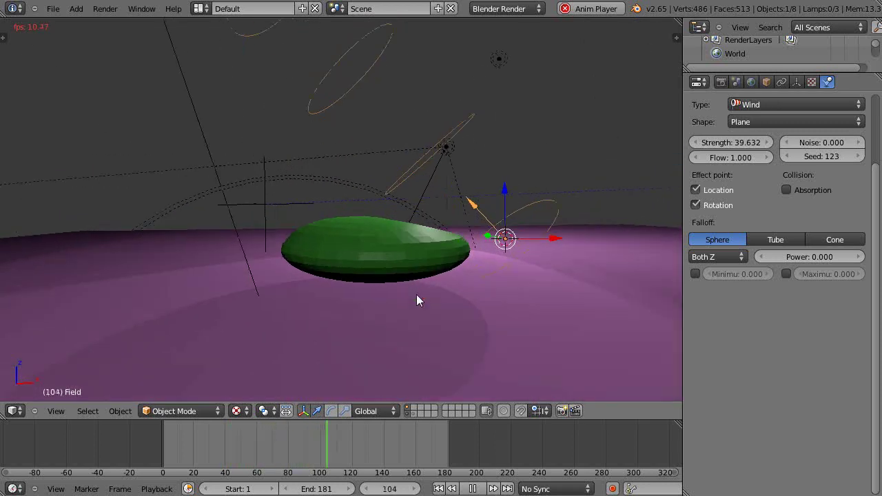
pyautogui.moveTo(377, 302); pyautogui.dragTo(249, 313, button='middle')
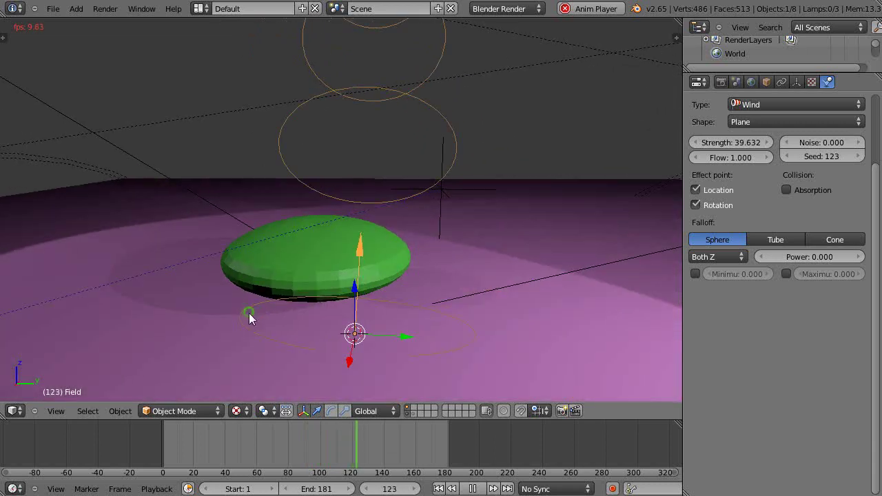
pyautogui.scroll(-2, 320, 282)
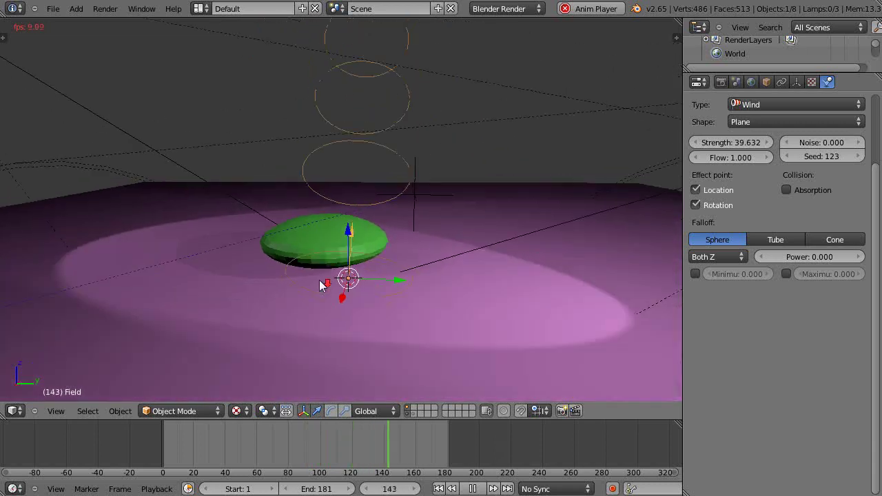
pyautogui.scroll(-1, 319, 280)
# Shift the Wind field along the Y axis.
pyautogui.press('g')
pyautogui.press('y')
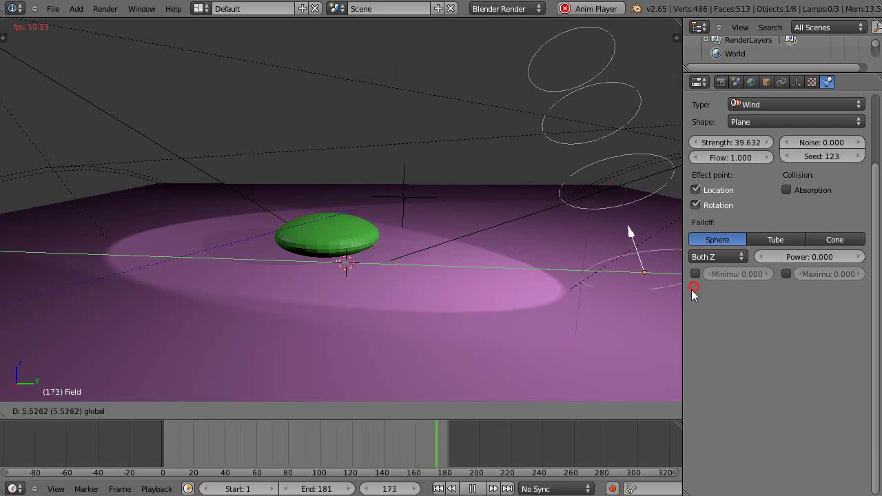
pyautogui.click(630, 236)
pyautogui.moveTo(222, 355); pyautogui.dragTo(404, 326, button='middle')
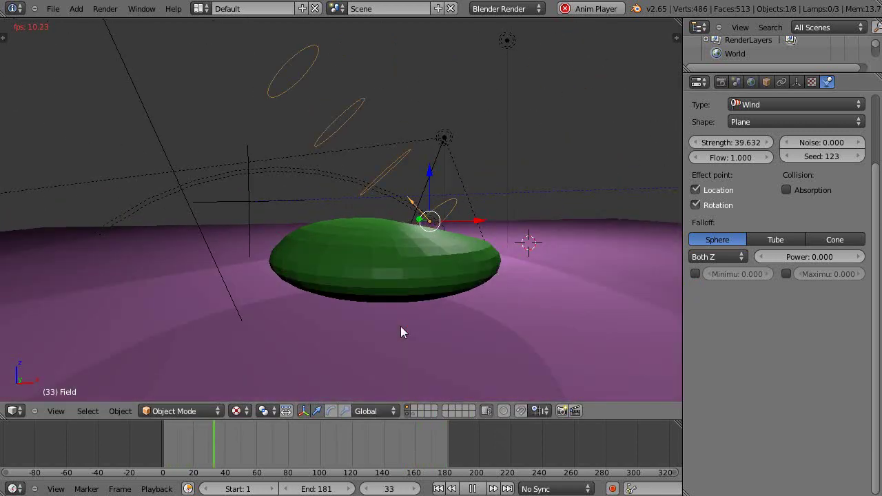
# Move the Wind field up along Z and jump playback back near the start.
pyautogui.moveTo(400, 320); pyautogui.dragTo(378, 275, button='middle')
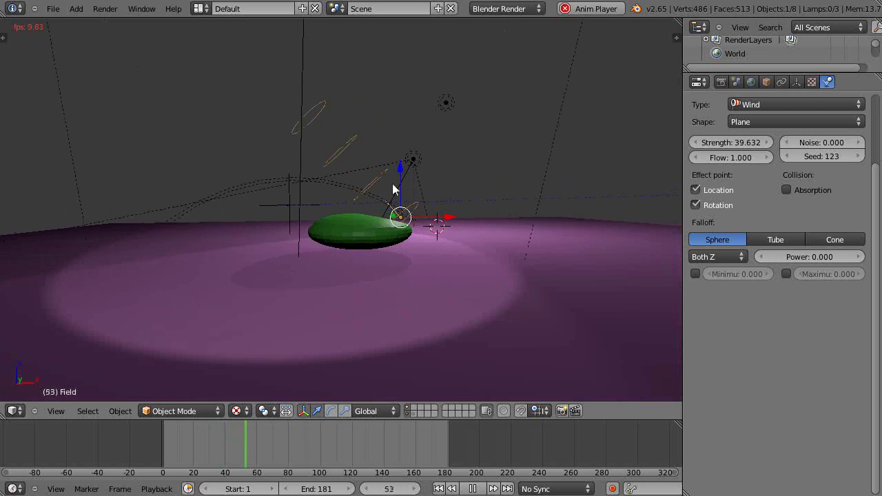
pyautogui.press('g')
pyautogui.press('z')
pyautogui.click(396, 38)
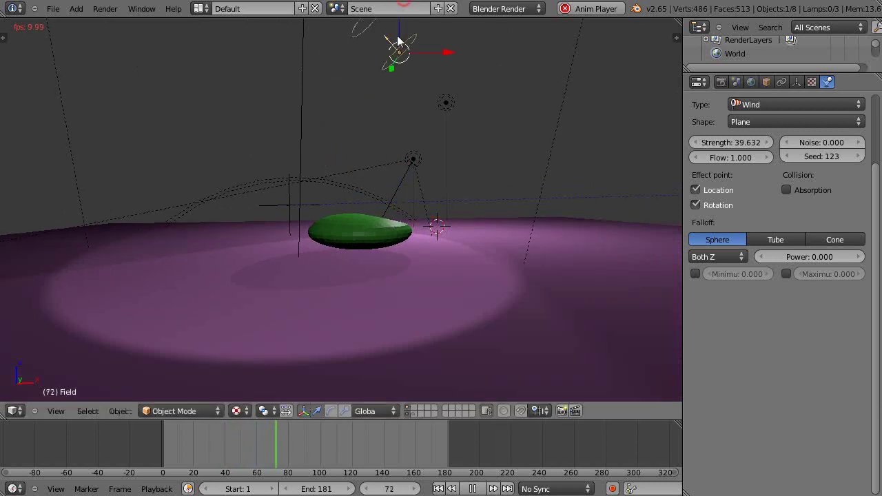
pyautogui.scroll(1, 386, 359)
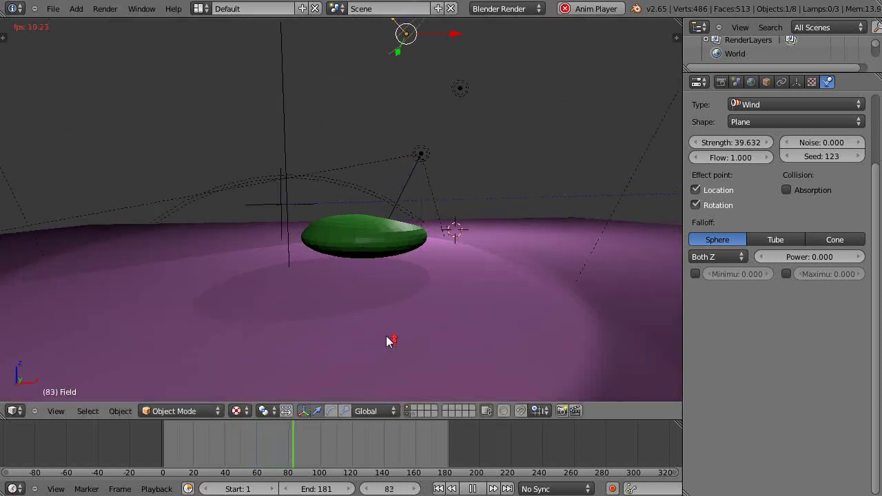
pyautogui.click(167, 445)
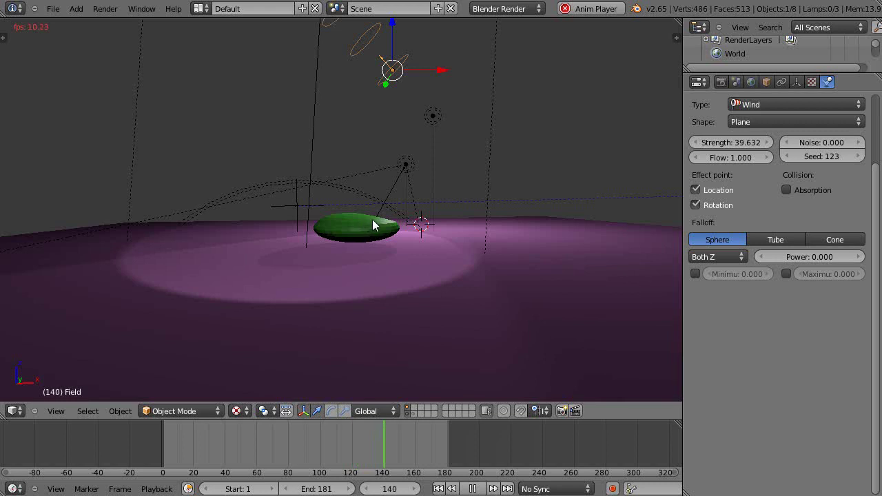
pyautogui.scroll(4, 357, 227)
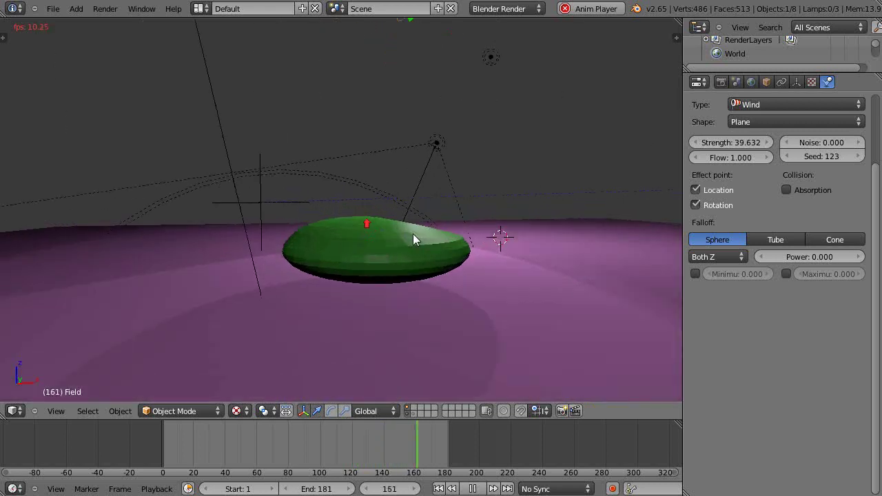
pyautogui.scroll(-5, 411, 269)
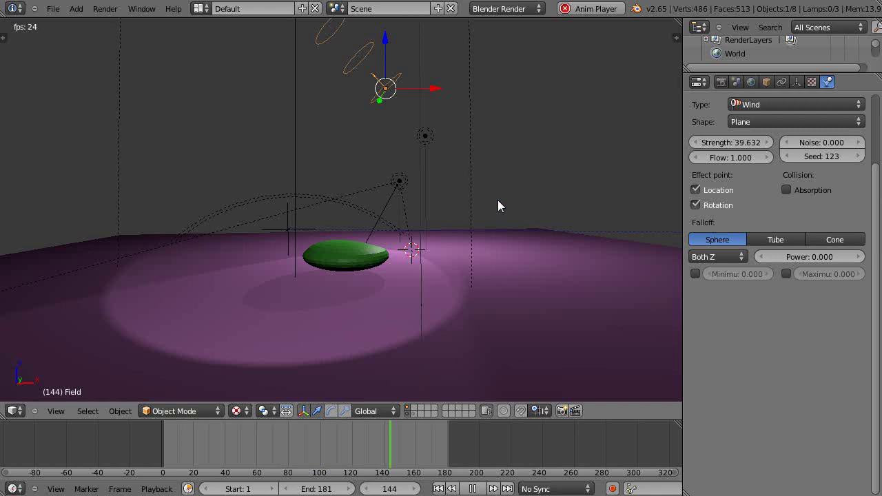
pyautogui.scroll(4, 498, 200)
pyautogui.scroll(-4, 497, 200)
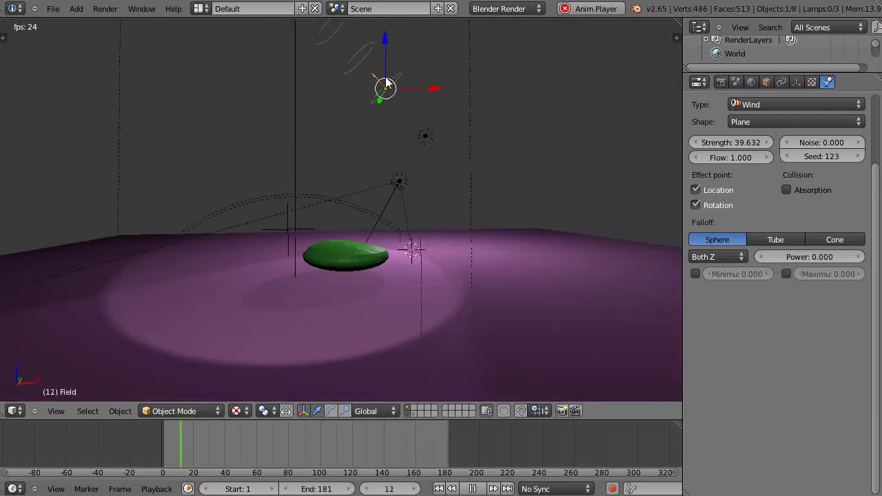
pyautogui.scroll(4, 566, 219)
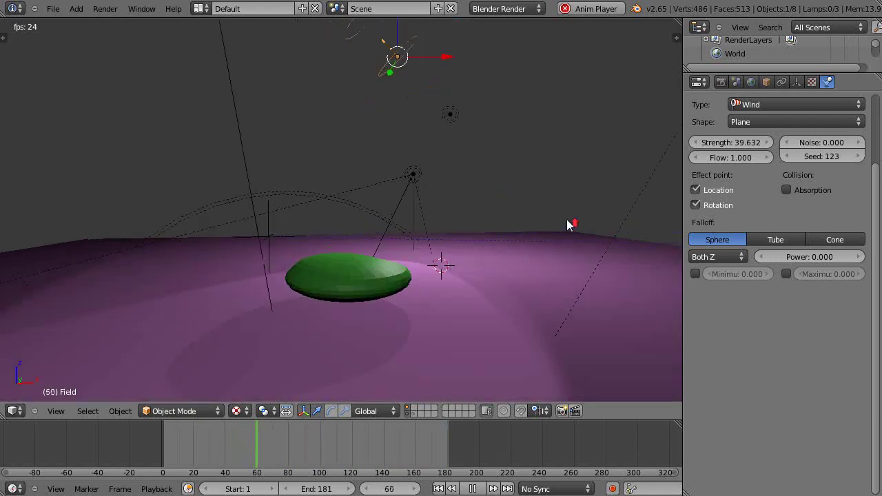
pyautogui.scroll(-3, 566, 219)
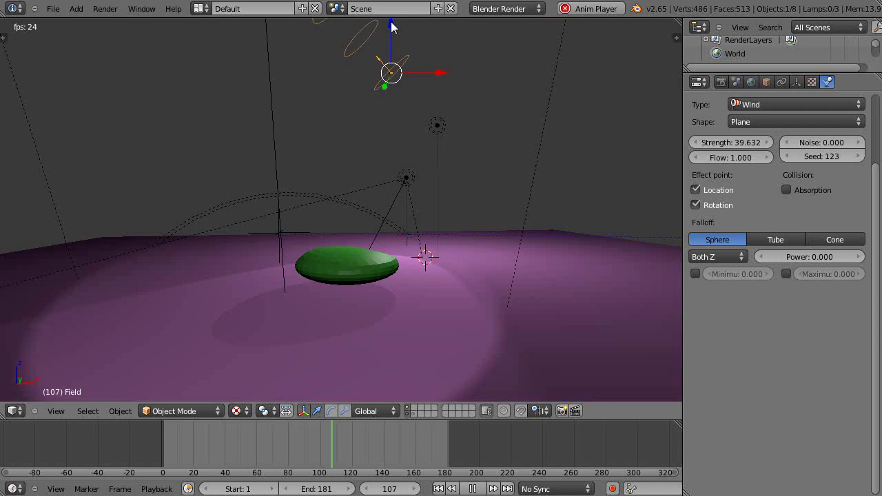
# Lower the Wind field beside the green disc, stop playback and return to frame 1.
pyautogui.press('g')
pyautogui.press('z')
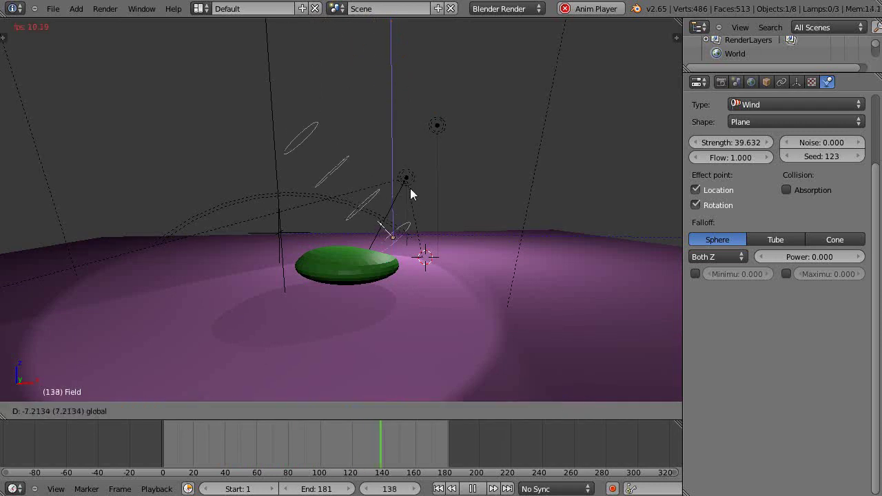
pyautogui.click(375, 315)
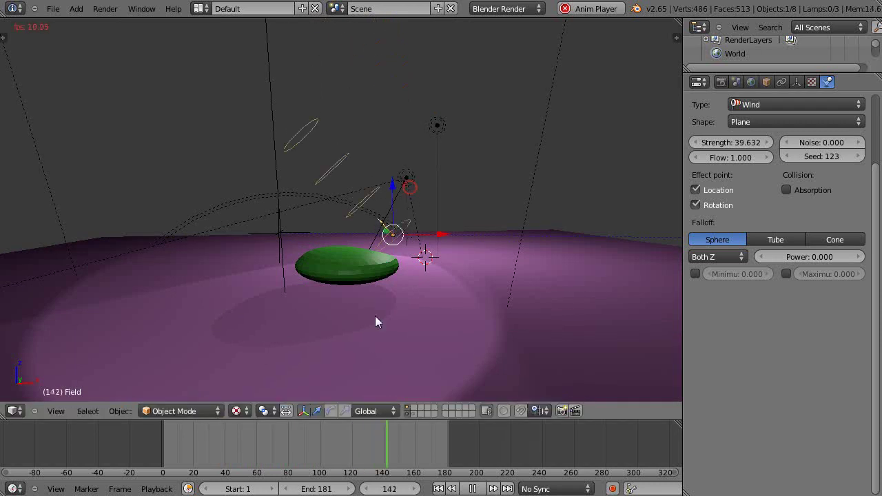
pyautogui.press('Escape')
pyautogui.click(162, 438)
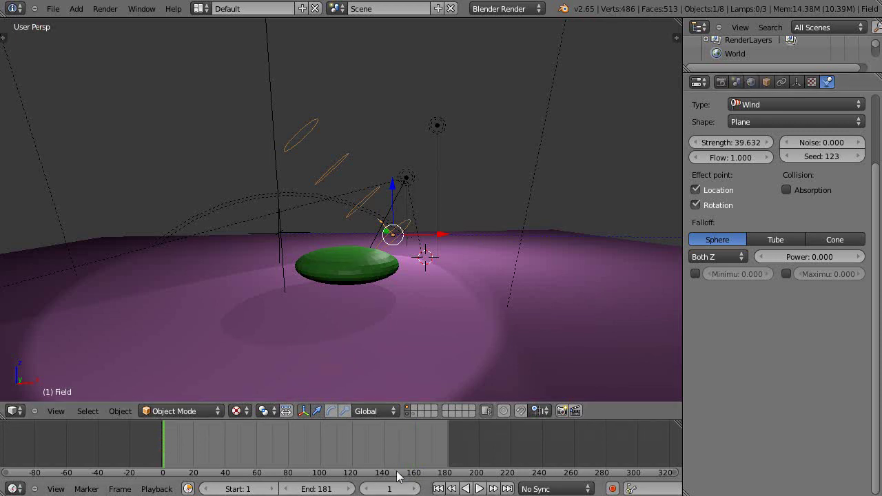
# Set the wind strength to 0 at frame 1.
pyautogui.moveTo(747, 143)
pyautogui.mouseDown()
pyautogui.moveTo(444, 148)
pyautogui.moveTo(588, 148)
pyautogui.mouseUp()
pyautogui.click(730, 143)
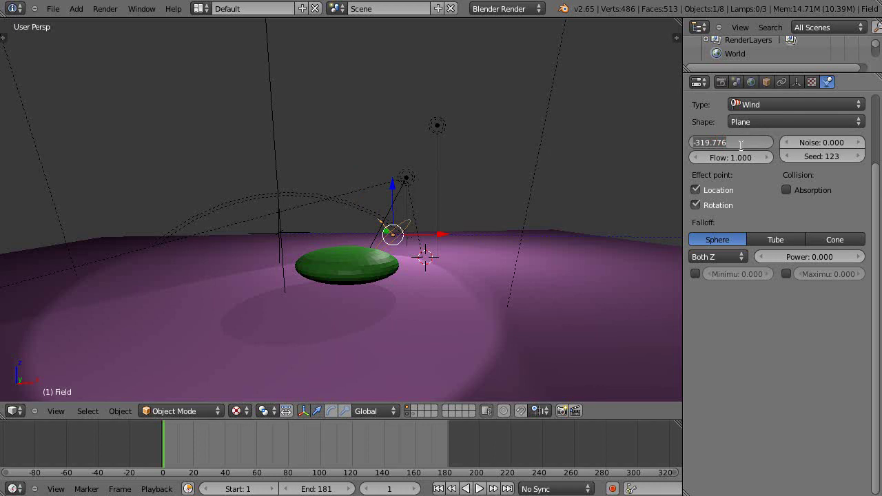
pyautogui.write('0')
pyautogui.press('Return')
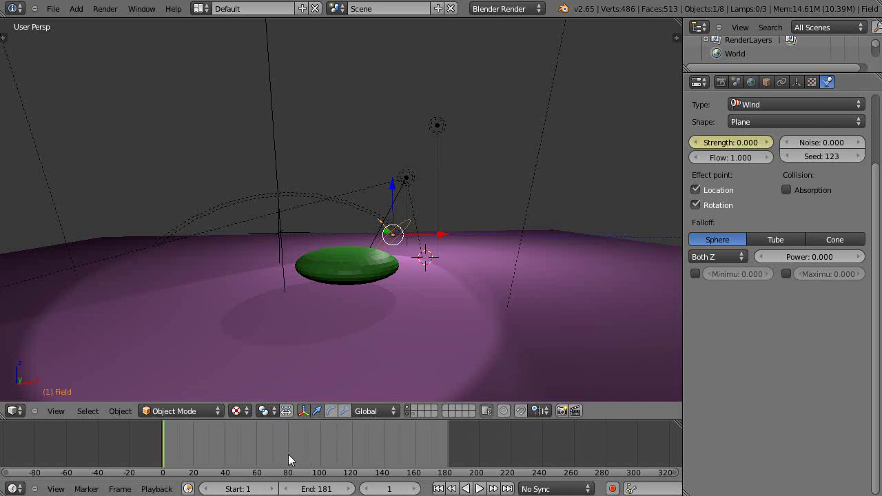
# Set the wind strength to 75 at frame 81.
pyautogui.click(289, 460)
pyautogui.click(734, 143)
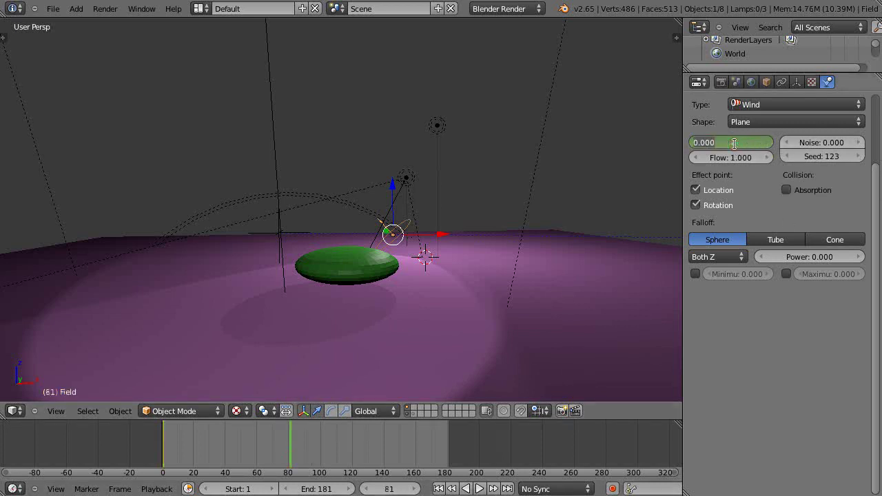
pyautogui.write('75')
pyautogui.press('Return')
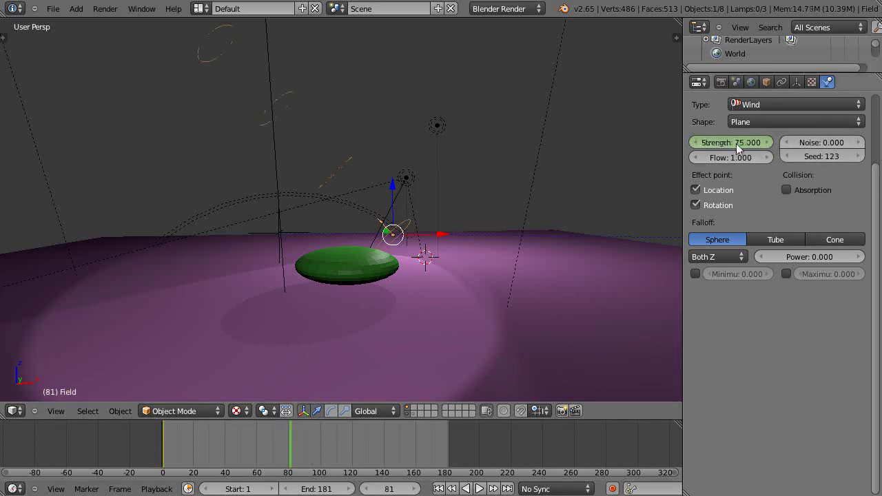
pyautogui.click(737, 140)
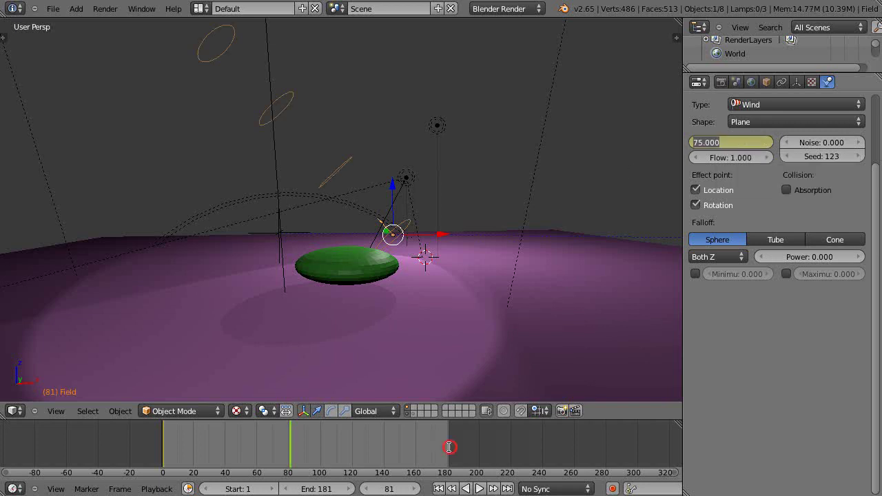
# Set the wind strength to 135 at frame 179.
pyautogui.click(448, 447)
pyautogui.click(747, 142)
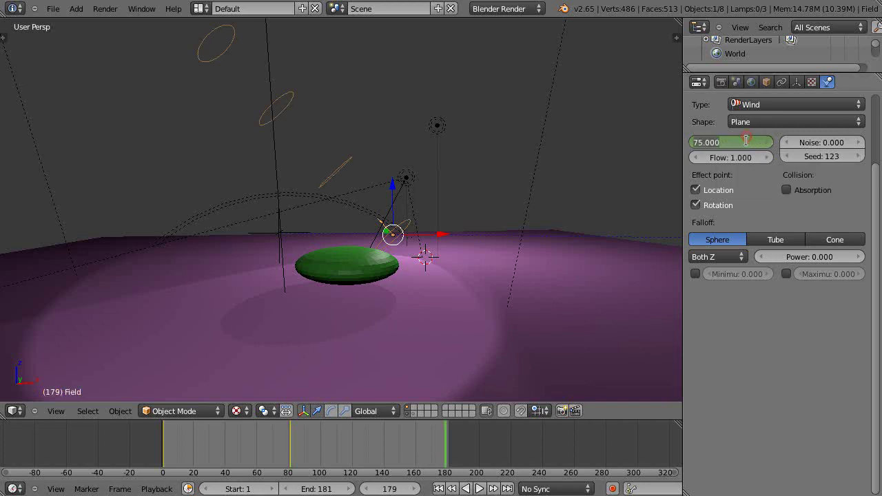
pyautogui.write('135')
pyautogui.press('Return')
# Step back and forth through the strength keyframes to check them.
pyautogui.press('Down')
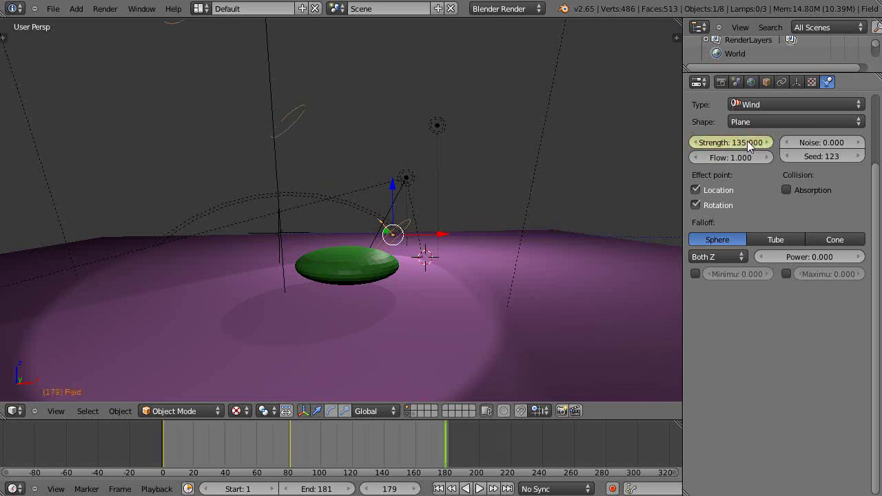
pyautogui.press('Down')
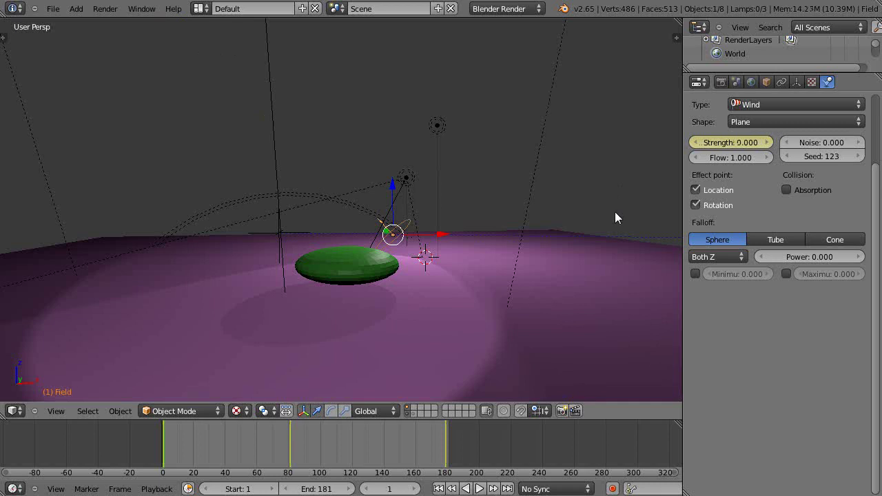
pyautogui.press('Up')
pyautogui.press('Up')
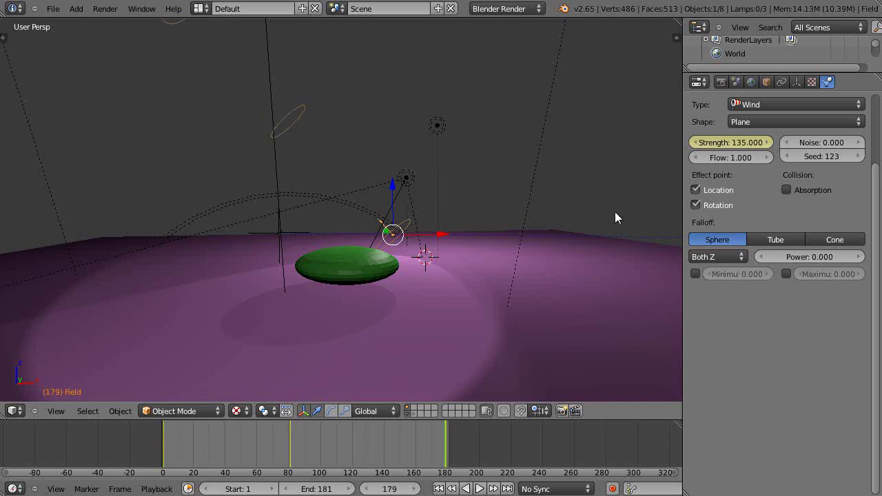
pyautogui.press('Up')
pyautogui.scroll(-3, 628, 198)
pyautogui.scroll(3, 527, 272)
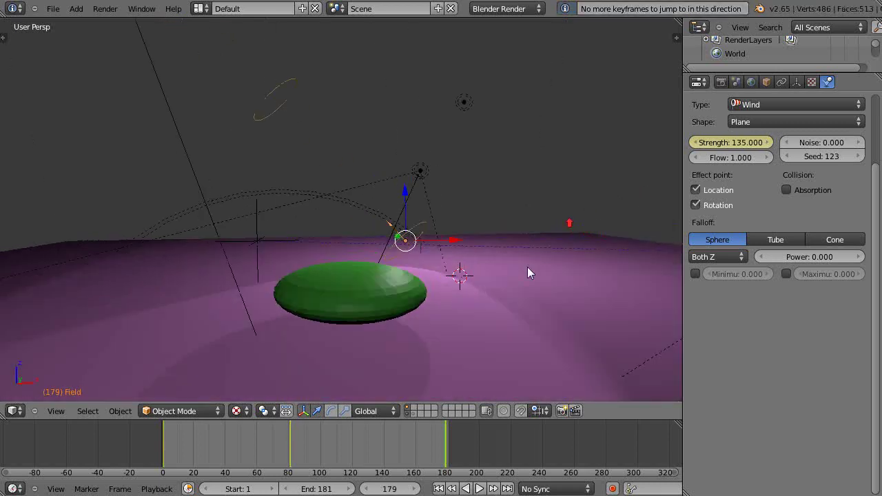
# Play the animation from frame 1, then stop playback.
pyautogui.click(166, 436)
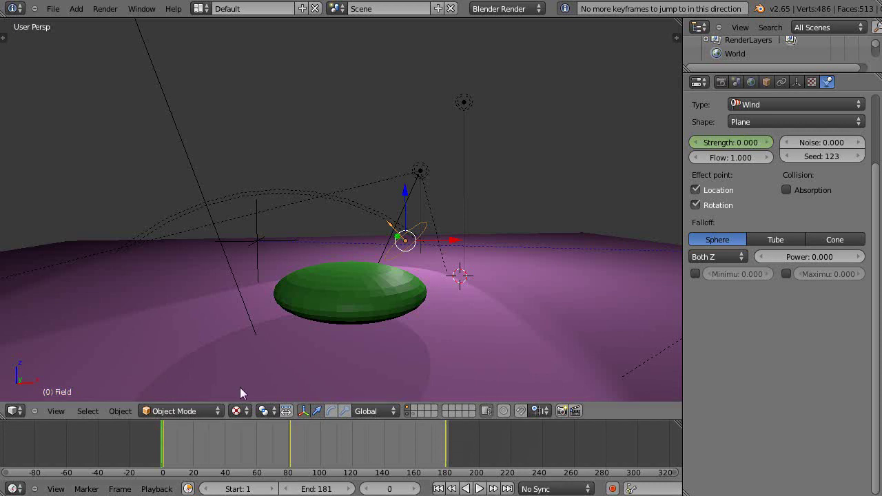
pyautogui.hotkey('alt', 'a')
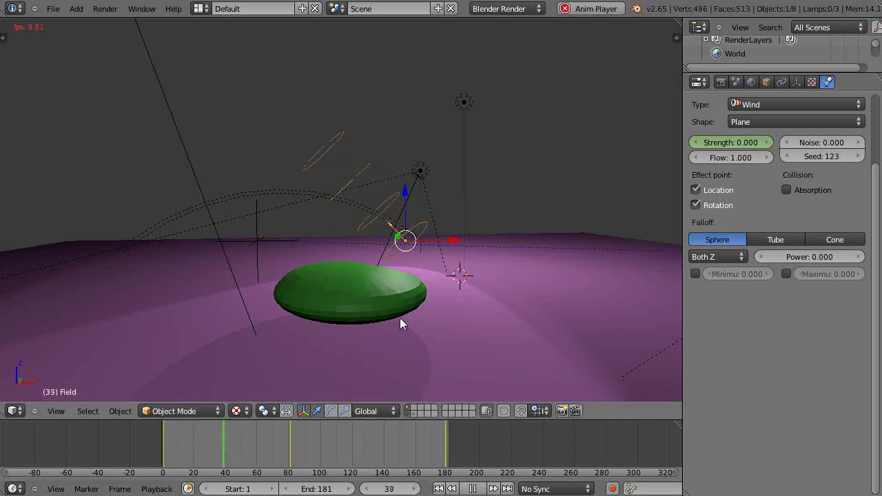
pyautogui.scroll(-1, 400, 318)
pyautogui.scroll(3, 400, 318)
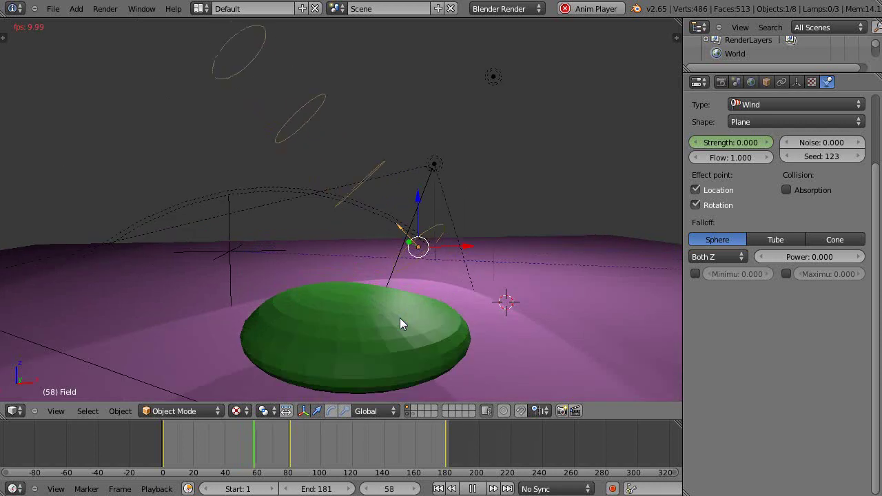
pyautogui.click(159, 438)
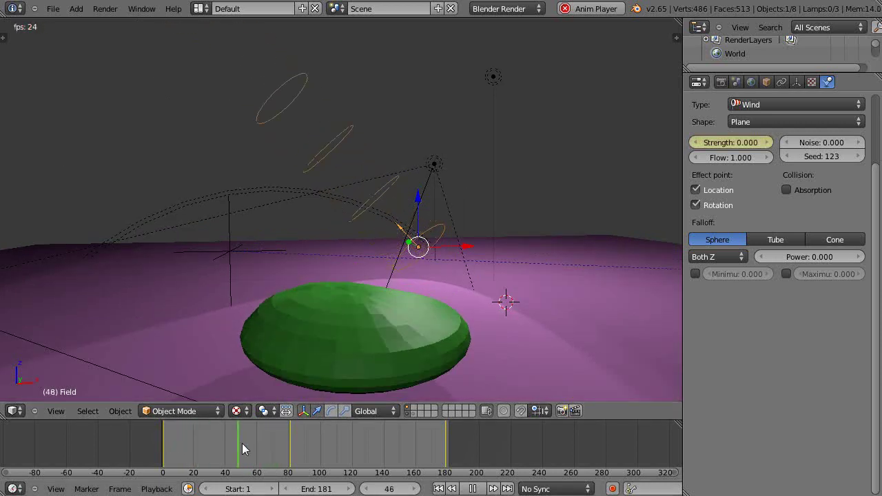
pyautogui.press('Escape')
# Change the wind strength keyframe at frame 81 to 40.
pyautogui.press('Up')
pyautogui.press('Up')
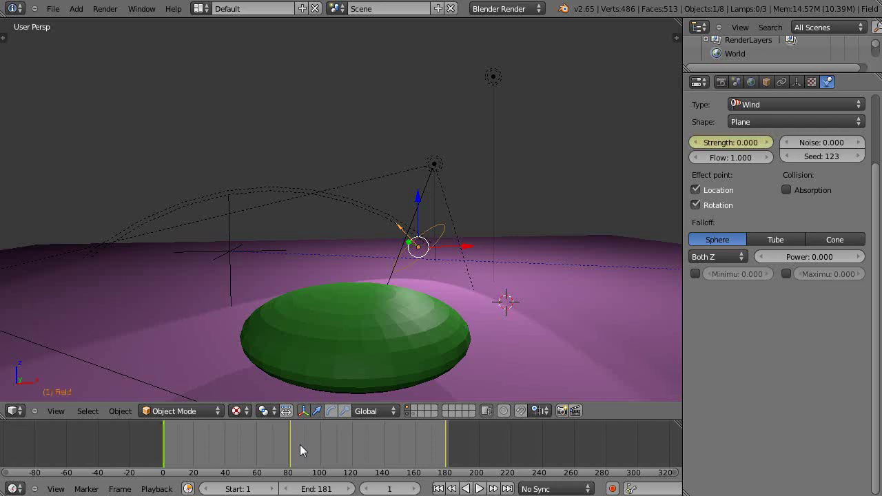
pyautogui.click(723, 143)
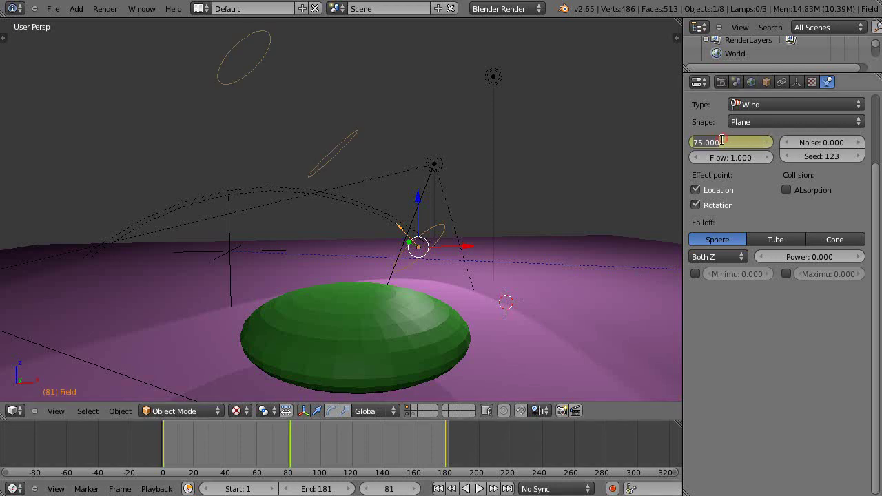
pyautogui.write('40')
pyautogui.press('Return')
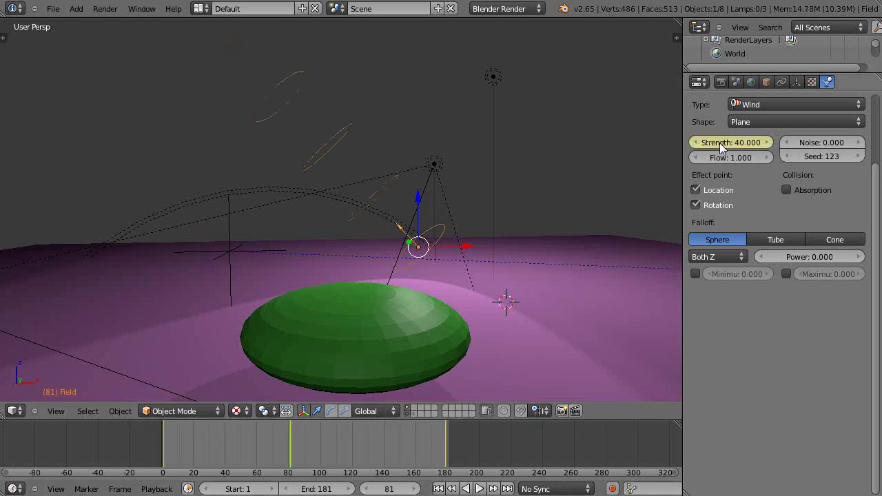
# Replay the animation from the start, orbiting around the balloon to watch the wind.
pyautogui.hotkey('alt', 'a')
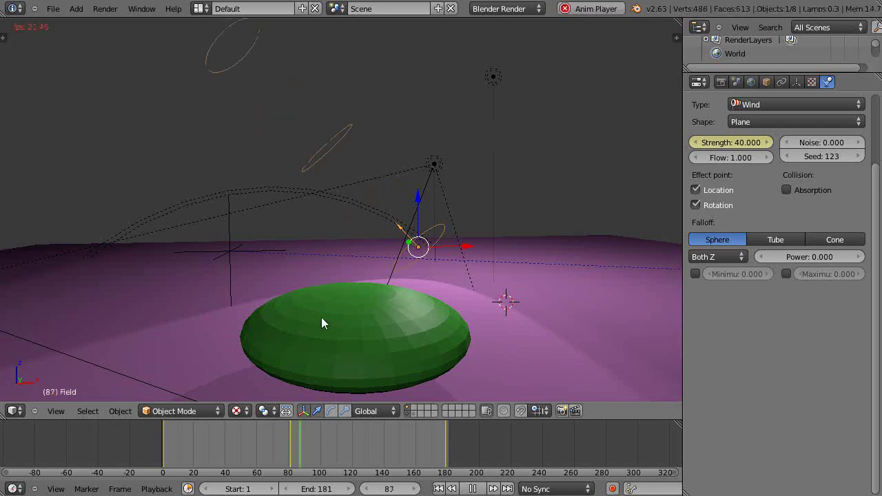
pyautogui.click(154, 442)
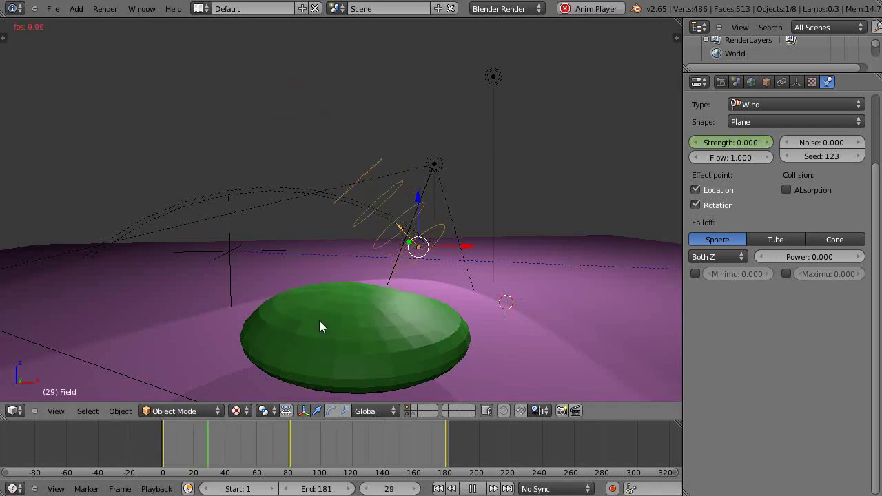
pyautogui.moveTo(367, 340)
pyautogui.mouseDown(button='middle')
pyautogui.moveTo(349, 311)
pyautogui.moveTo(371, 342)
pyautogui.mouseUp(button='middle')
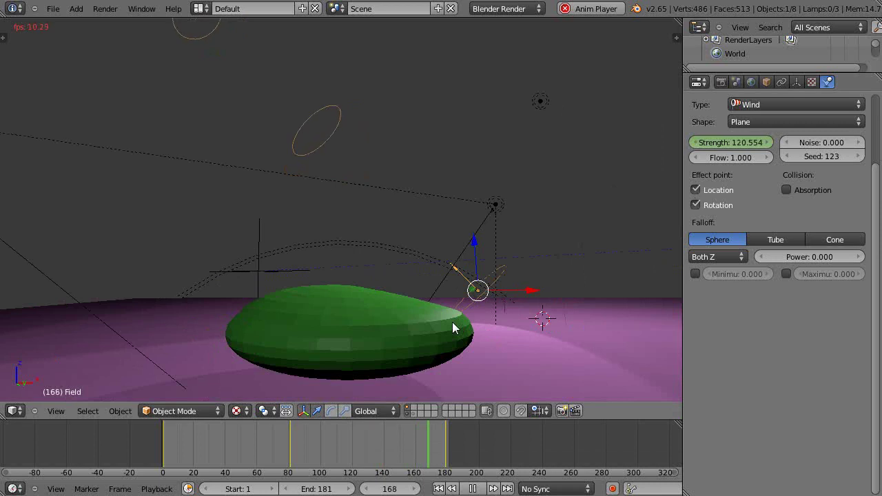
pyautogui.scroll(-1, 456, 280)
pyautogui.moveTo(455, 284); pyautogui.dragTo(451, 310, button='middle')
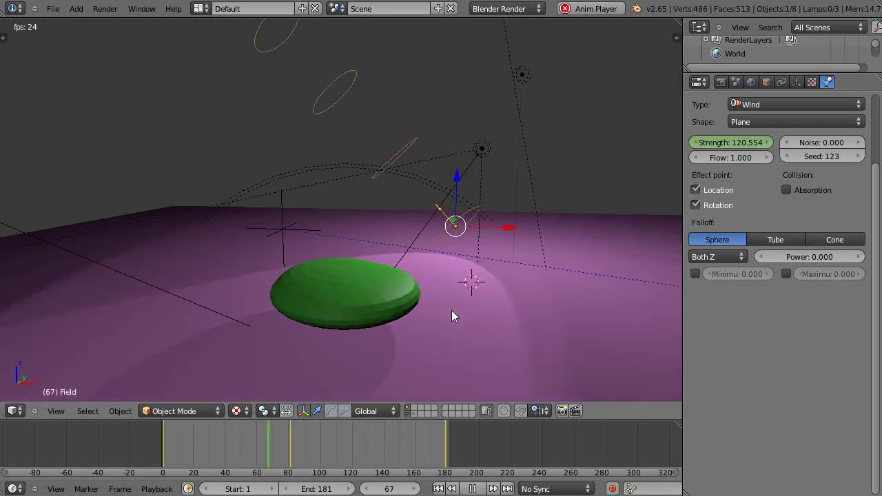